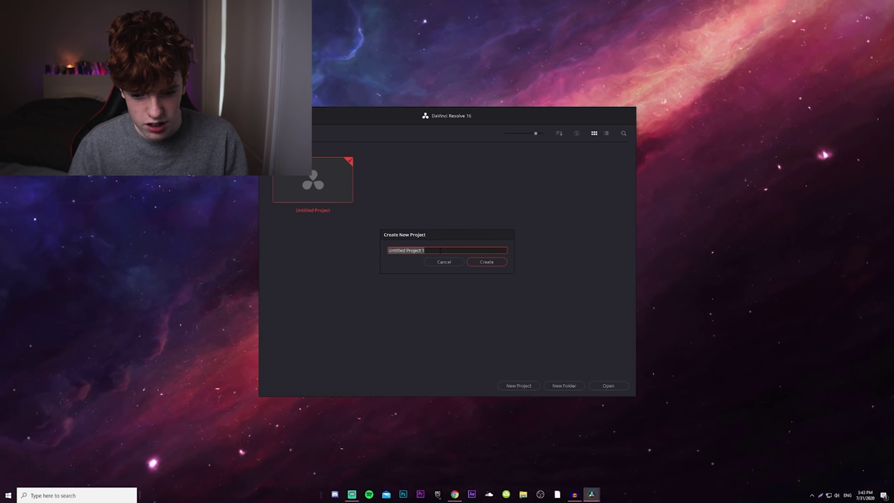
- Name the new project 'Davinci Montage', import the July 29 gameplay clip, and drag it onto Timeline 1
type("Davi")
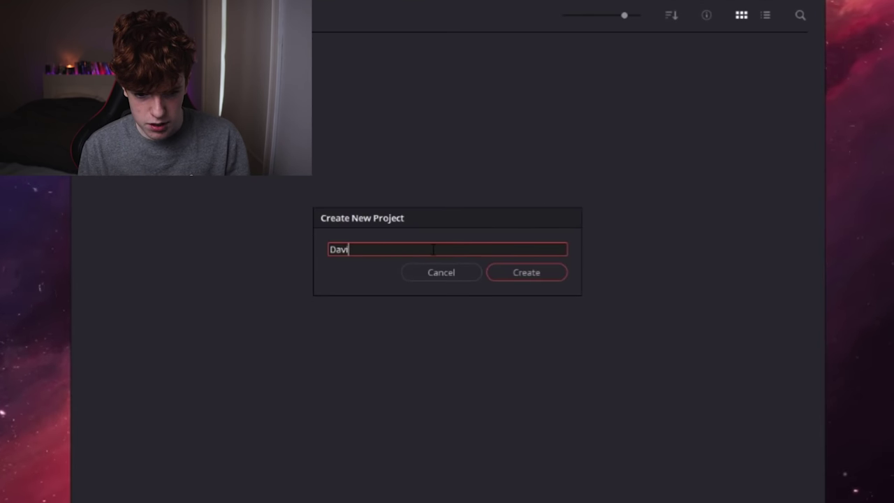
type("nci Mont")
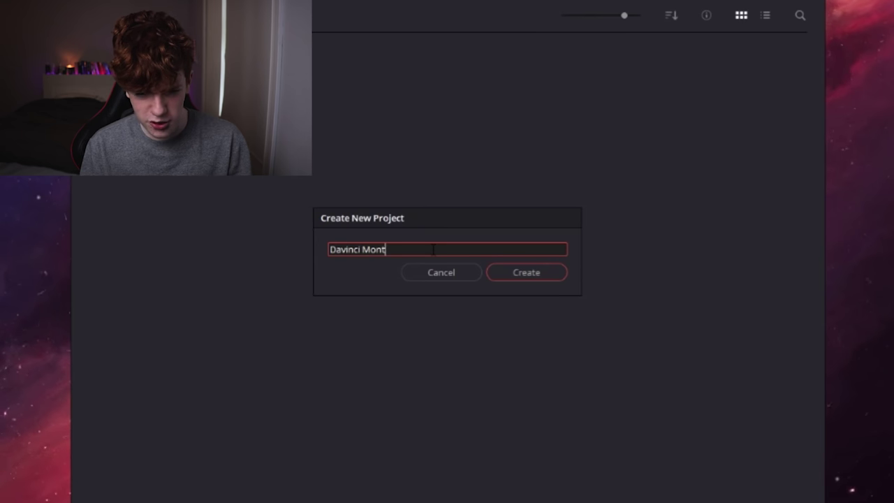
type("age")
key("Return")
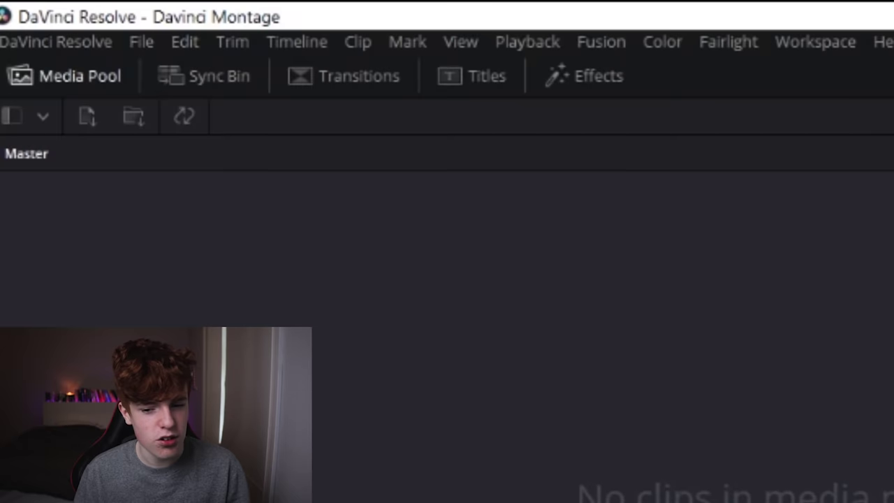
left_click(134, 40)
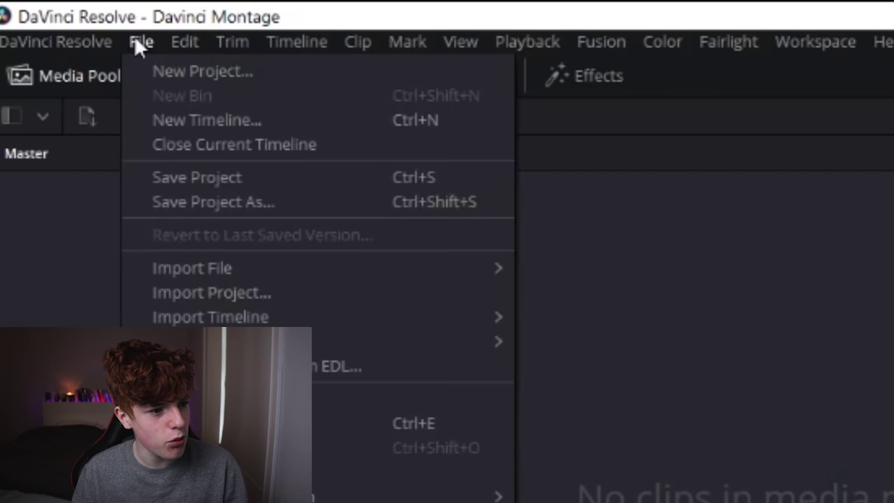
mouse_move(283, 271)
left_click(580, 273)
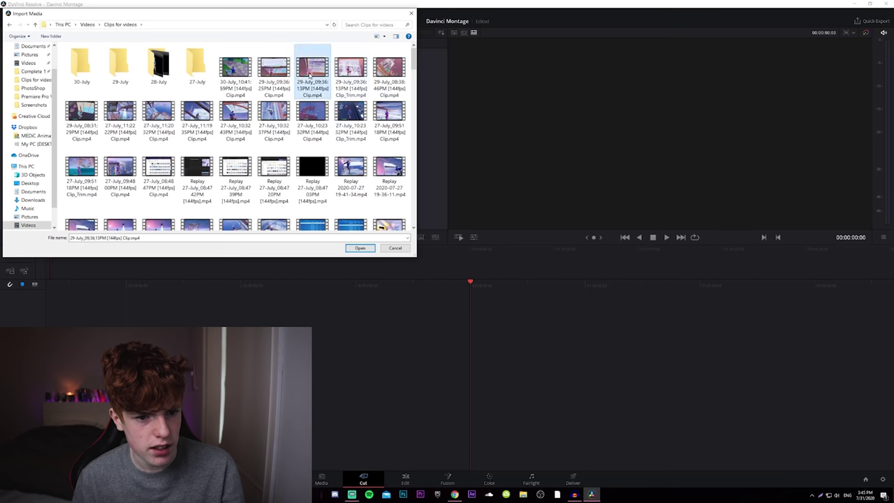
double_click(310, 74)
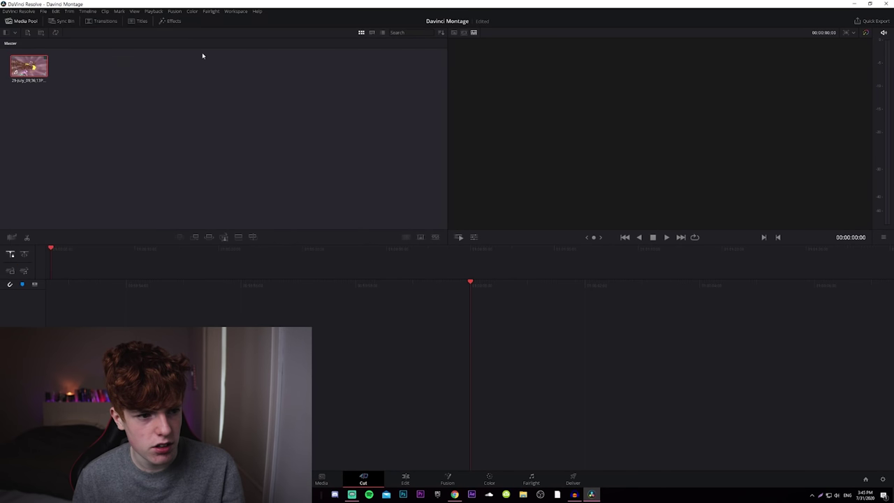
left_click_drag(29, 66, 252, 308)
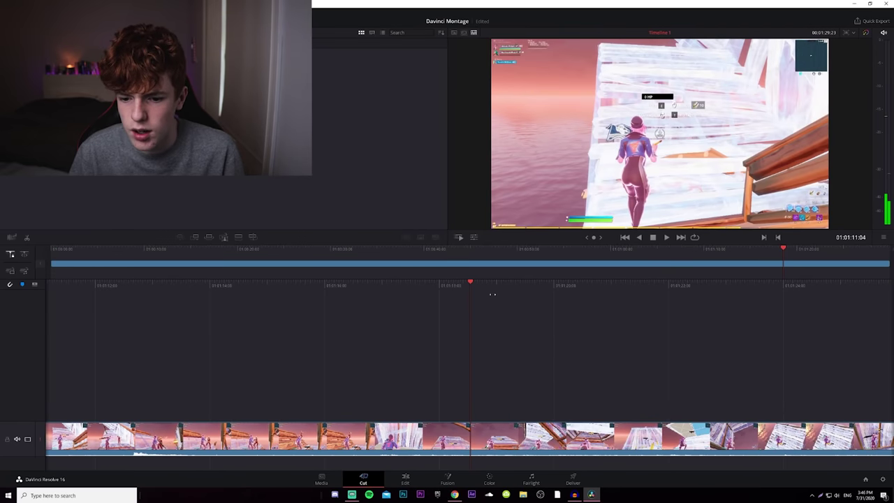
- Trim the gameplay clip's opening up to the chosen cut point and play back the roughly 12-second result
left_click_drag(265, 308, 149, 308)
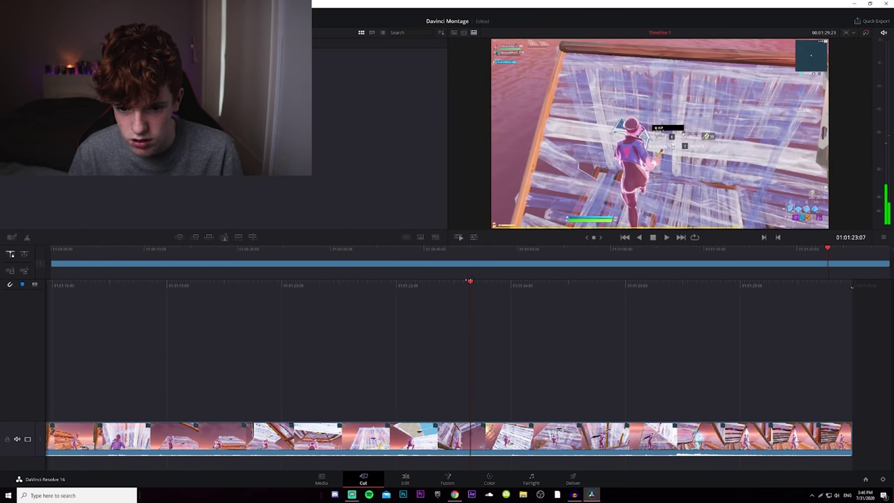
left_click_drag(134, 452, 450, 452)
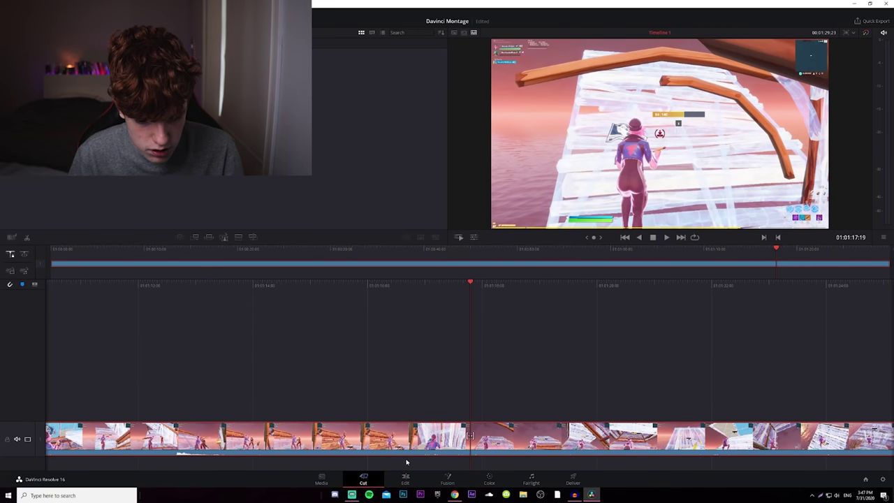
key("Delete")
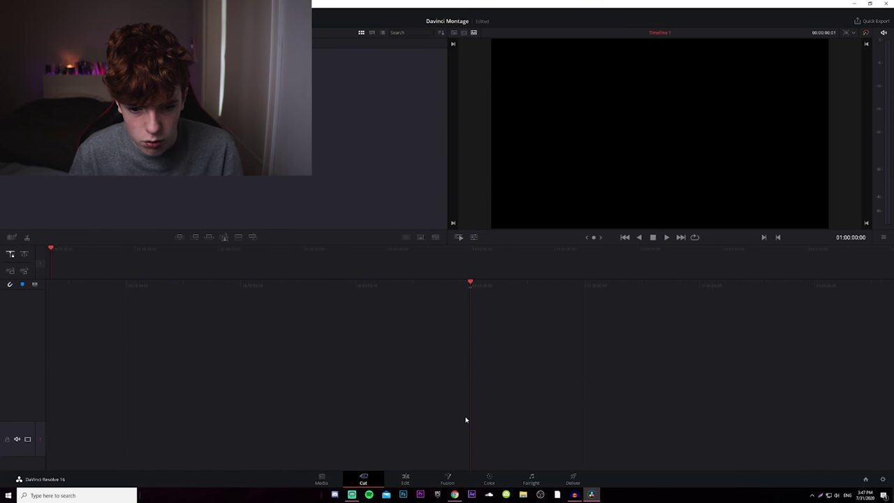
key("ctrl+z")
right_click(475, 426)
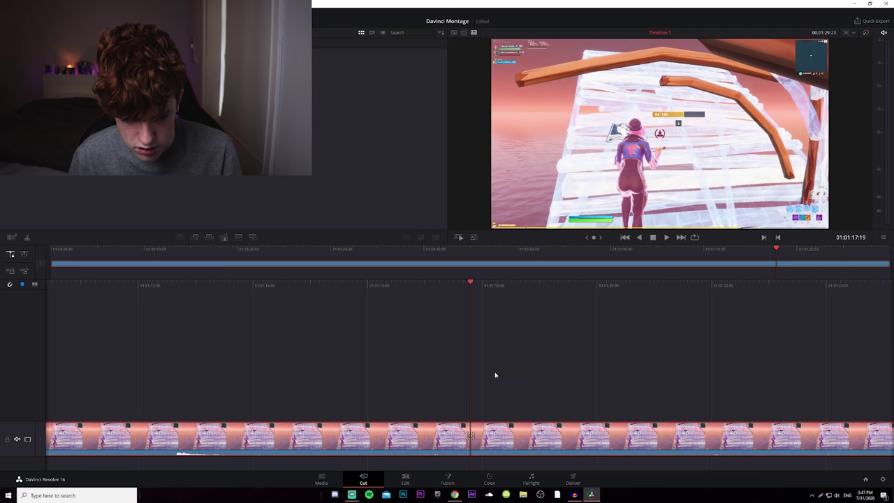
key("Delete")
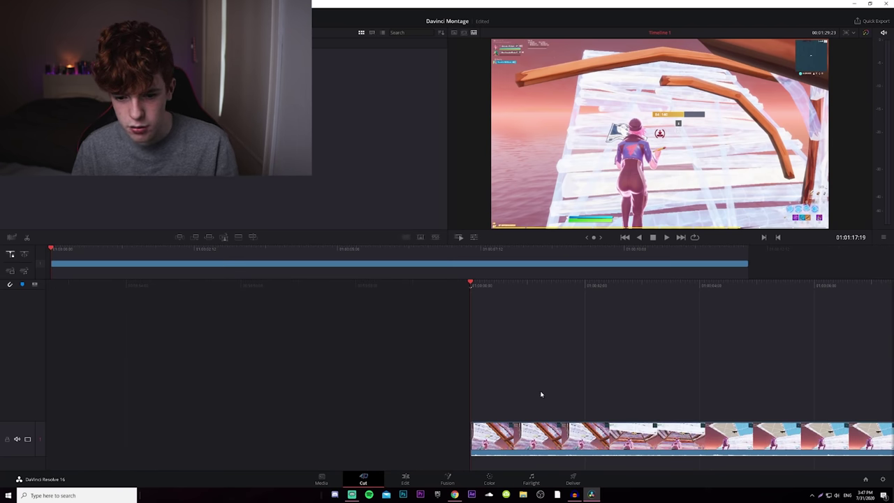
key("space")
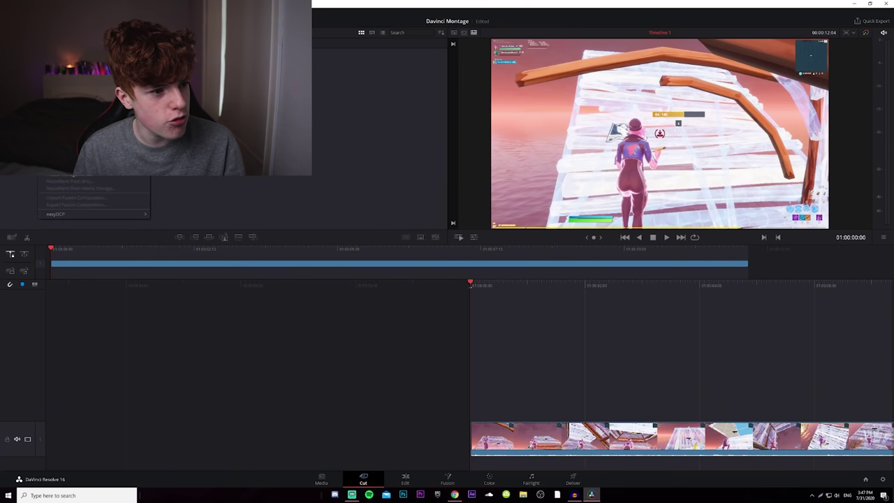
- Drag the music file from the Media Pool to the start of Timeline 1 and select it
left_click(61, 6)
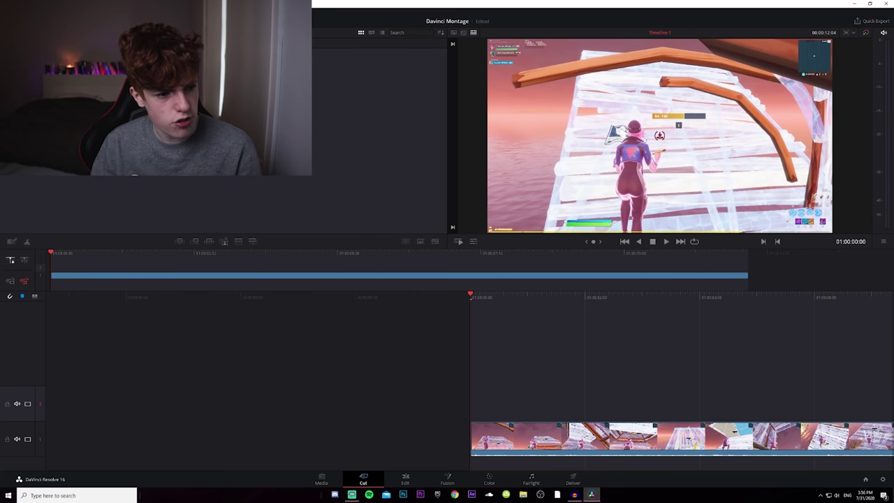
left_click_drag(893, 359, 503, 340)
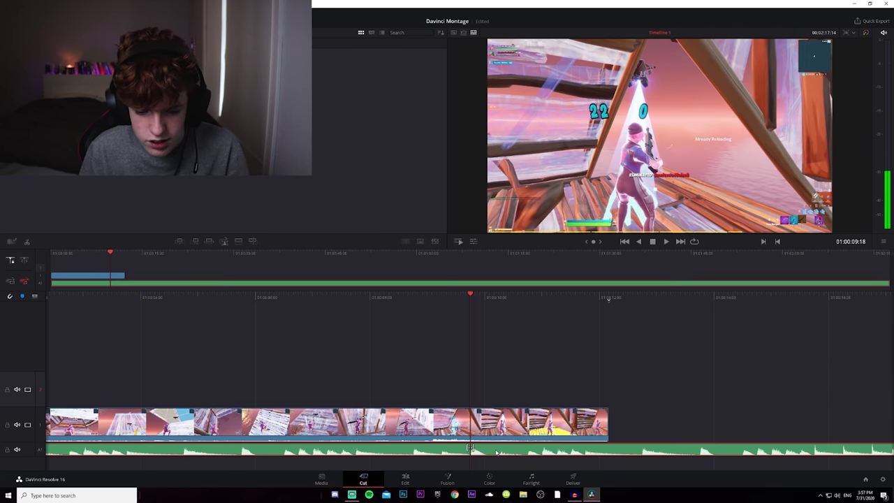
left_click(495, 453)
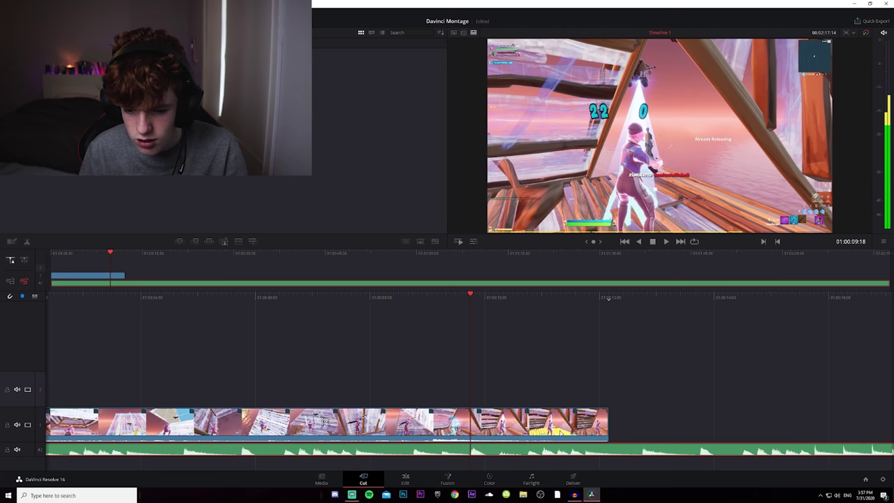
- On the Edit page, snap the Audio 3 music clip to the timeline start and review playback
key("shift+4")
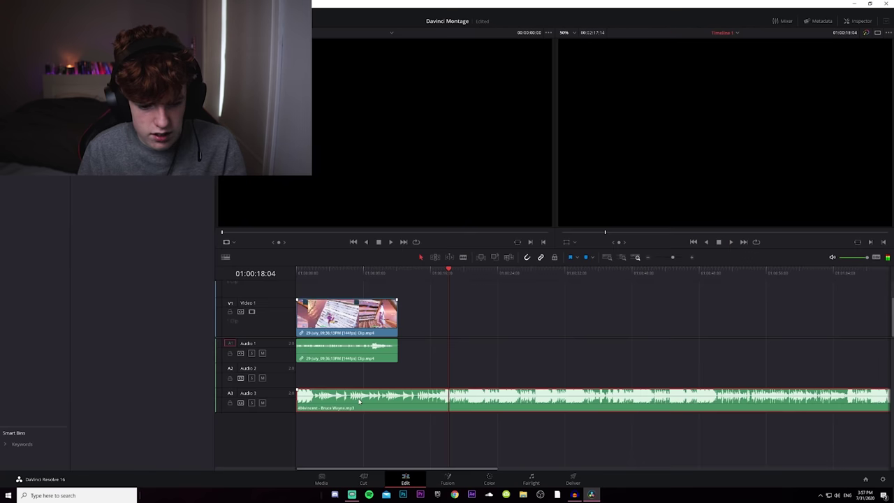
left_click(375, 274)
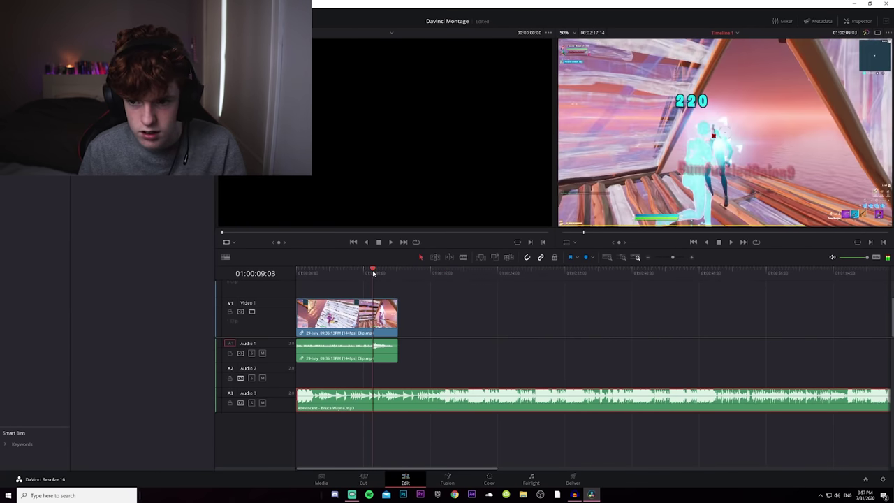
left_click_drag(322, 407, 350, 405)
left_click(340, 272)
left_click_drag(340, 273, 310, 270)
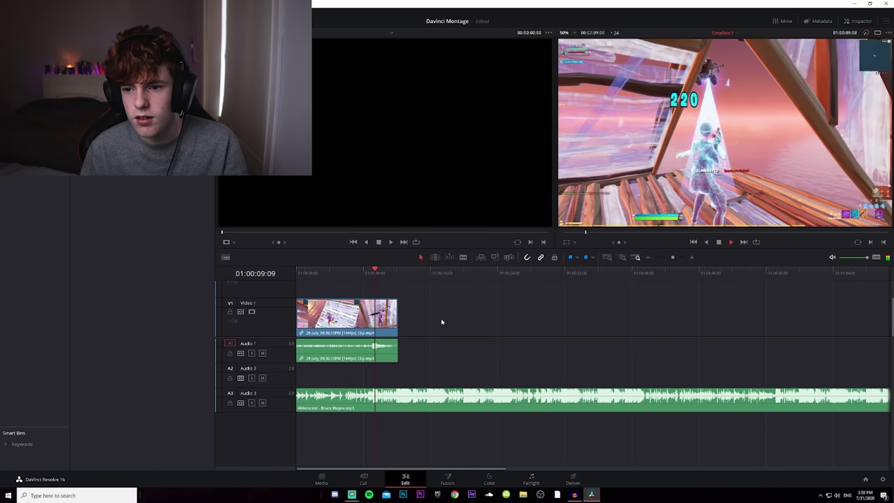
key("space")
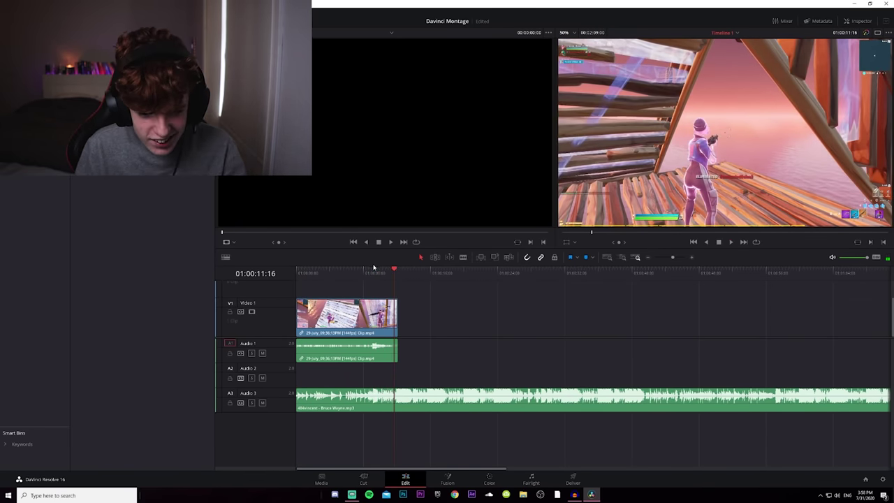
left_click_drag(372, 270, 370, 271)
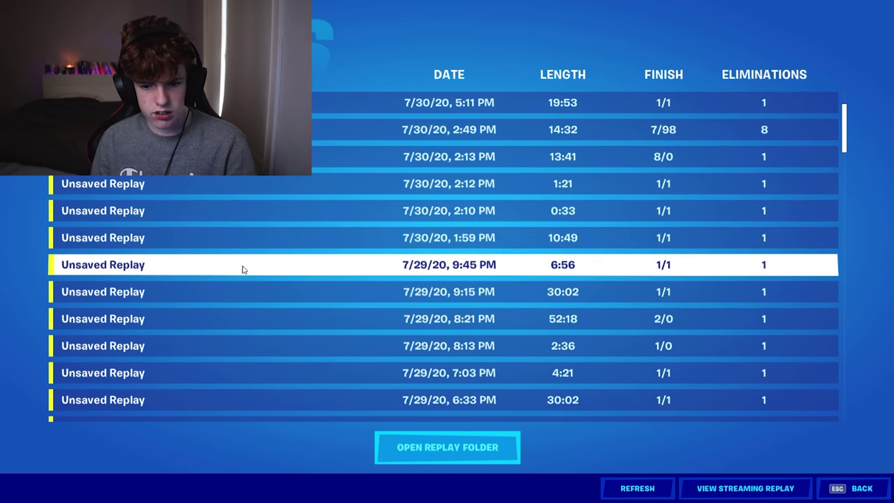
- Select a July 29 replay in Fortnite's Replays list, then play and confirm it
left_click(242, 299)
left_click(232, 457)
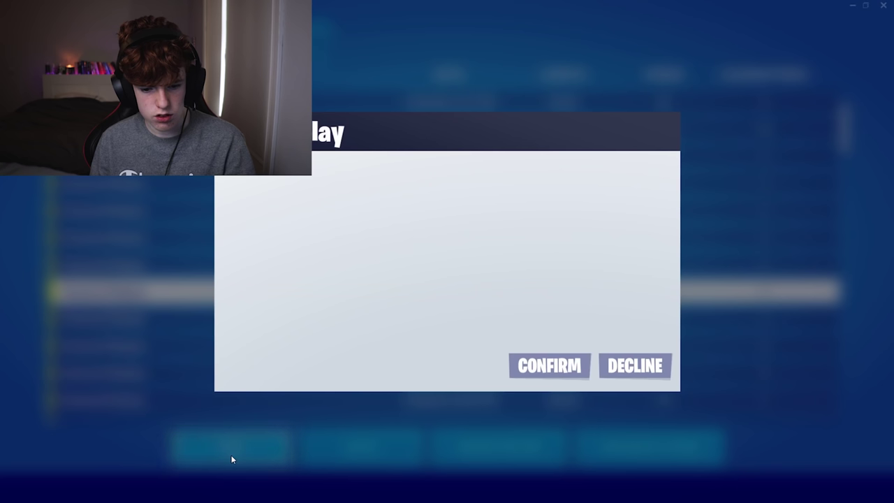
left_click(570, 365)
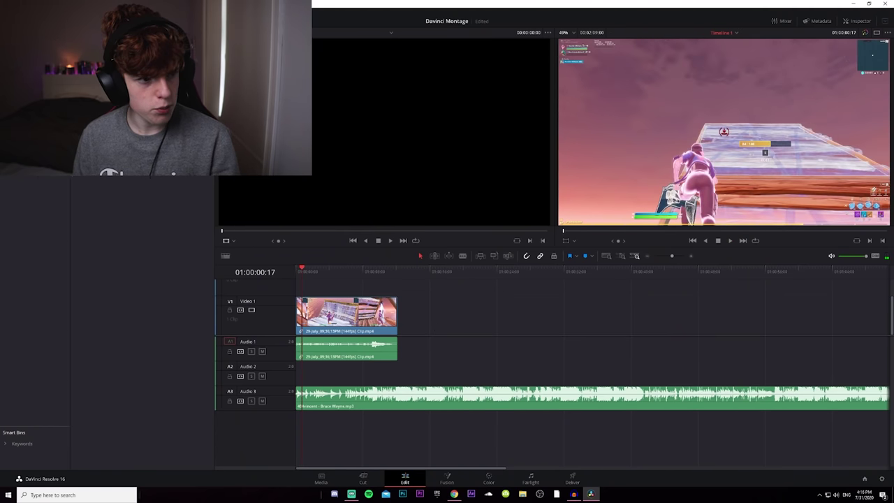
- Slide the three later clips left on the timeline to close the gap
left_click(48, 7)
key("Escape")
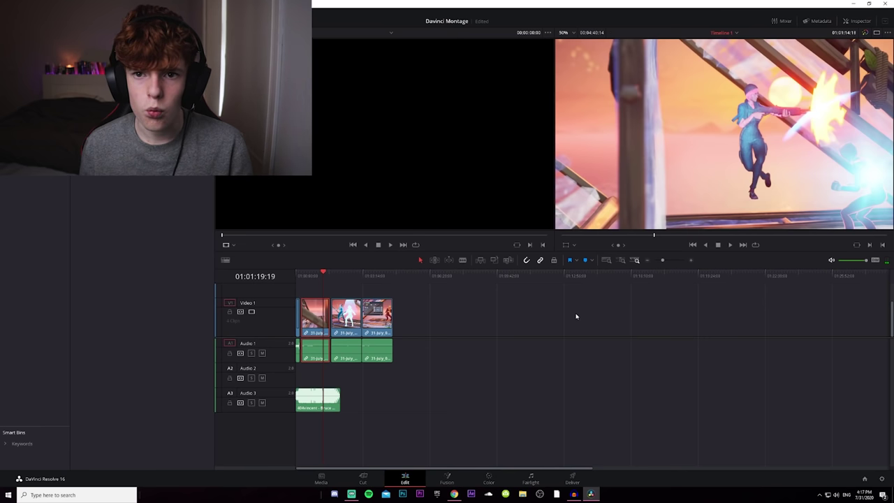
key("space")
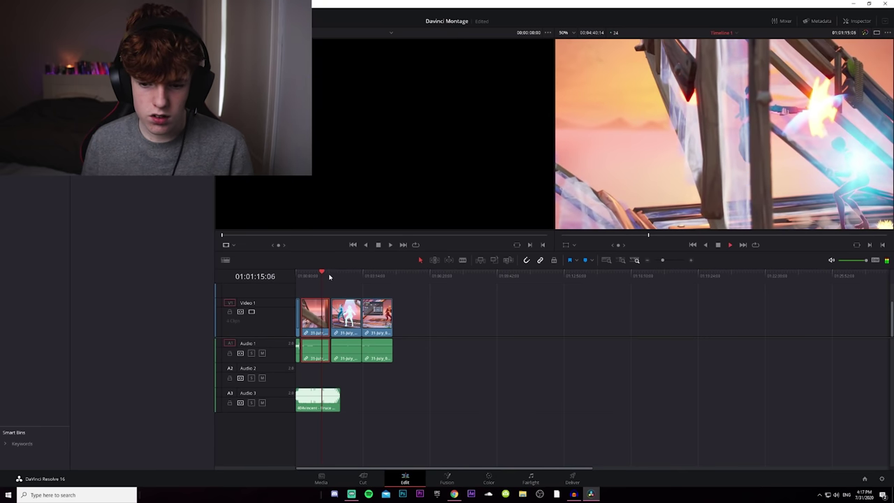
left_click(325, 273)
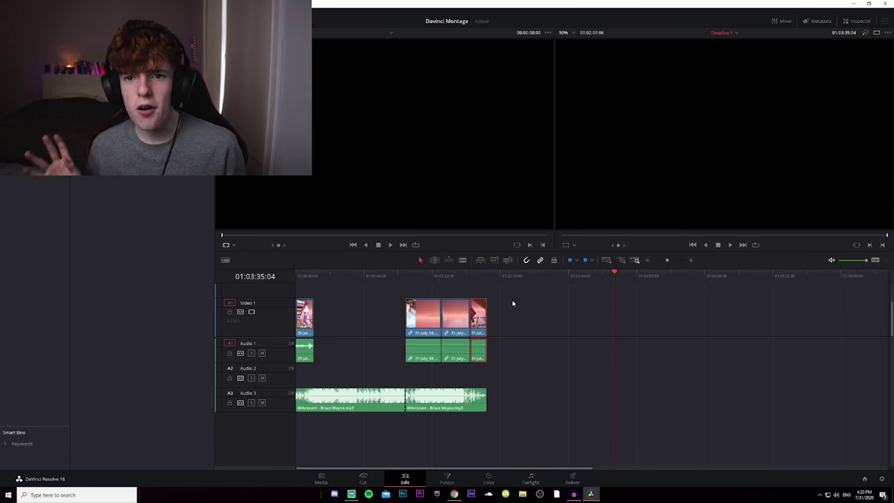
left_click_drag(525, 303, 402, 349)
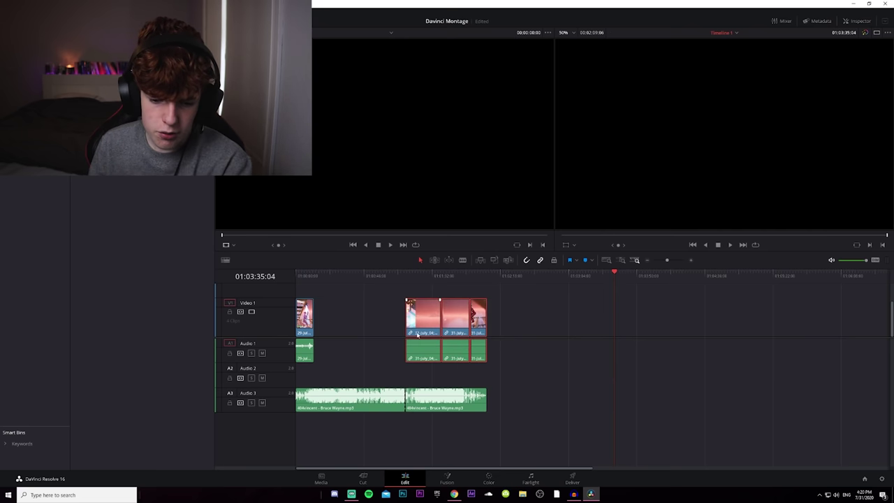
left_click_drag(423, 318, 338, 317)
left_click(357, 295)
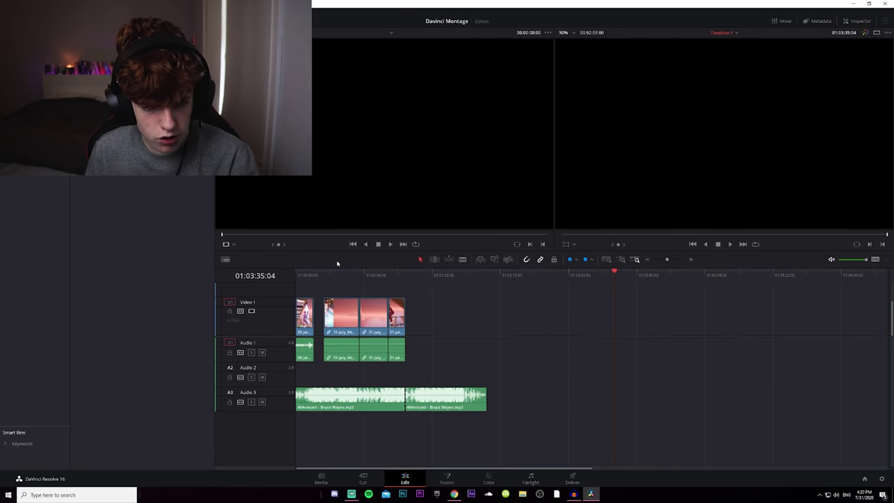
- Delete the game audio on Audio 1 beneath the moved clips
left_click(339, 272)
left_click_drag(436, 285, 330, 344)
key("Delete")
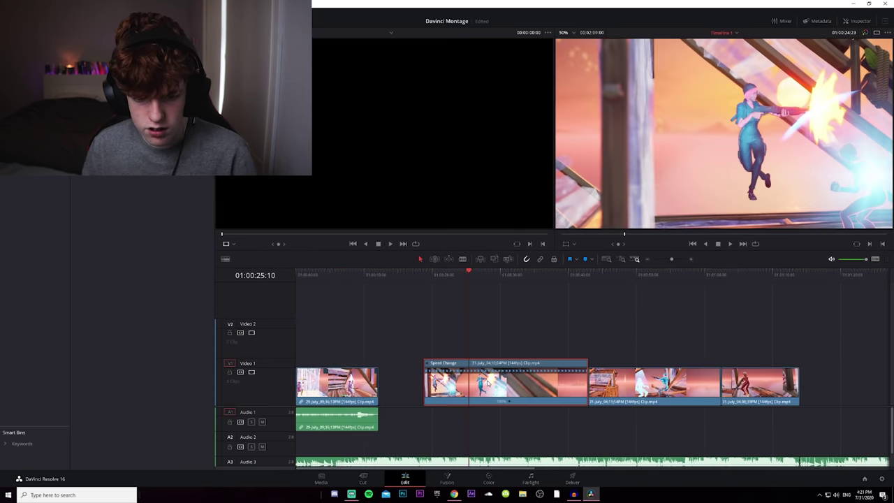
- Add a speed keyframe on the clip's retime curve and ramp the following section to 300%
right_click(489, 383)
left_click(513, 290)
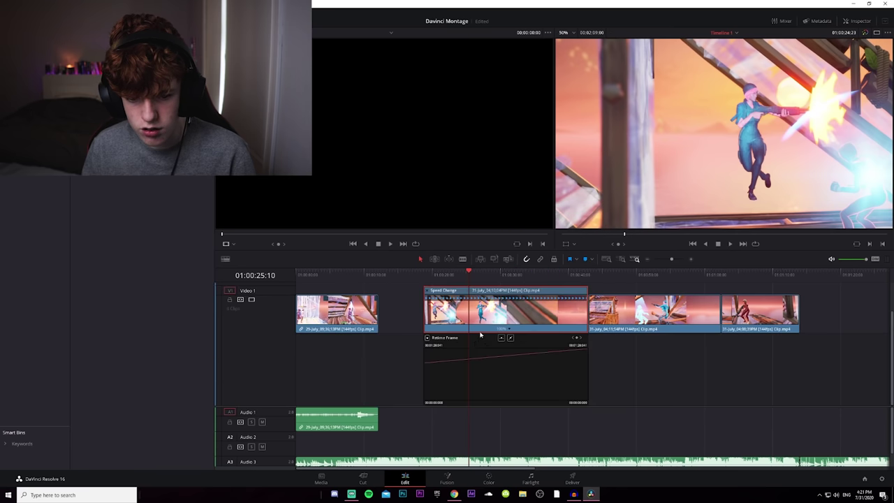
left_click_drag(469, 271, 487, 273)
left_click(576, 336)
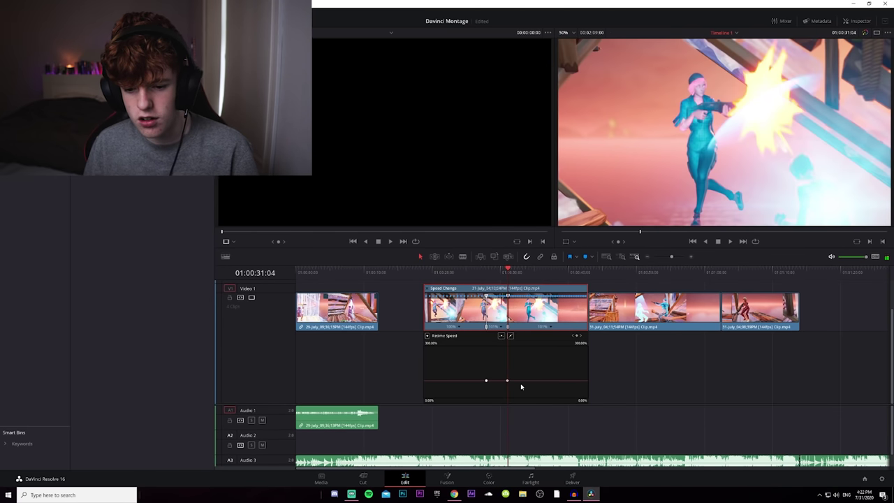
left_click_drag(523, 383, 468, 385)
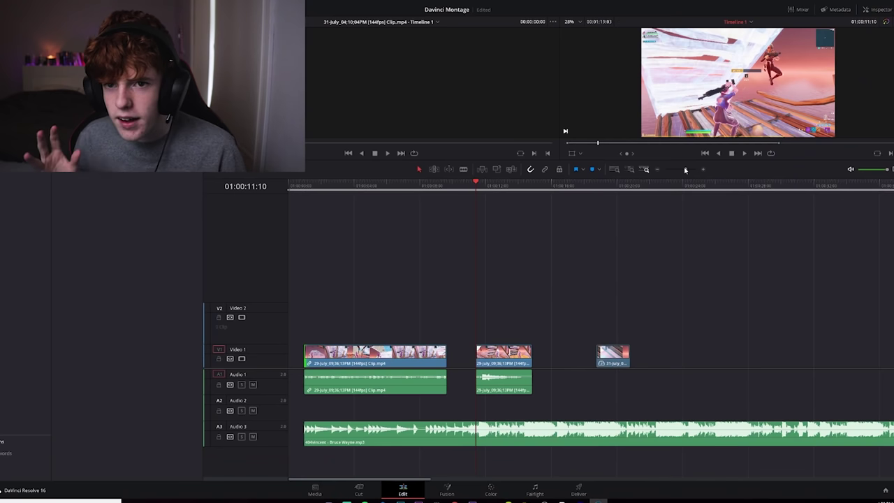
- Change the clip speed of the Video 2 clip so it becomes shorter
left_click_drag(667, 173, 679, 174)
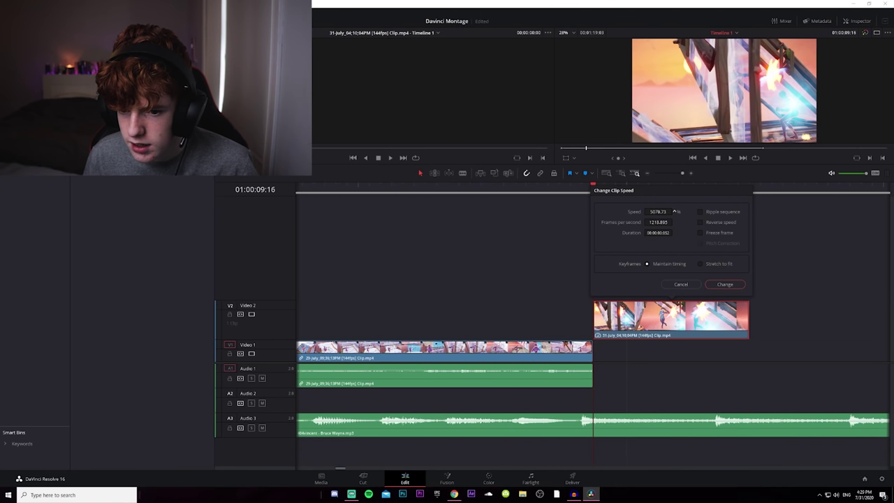
left_click(725, 285)
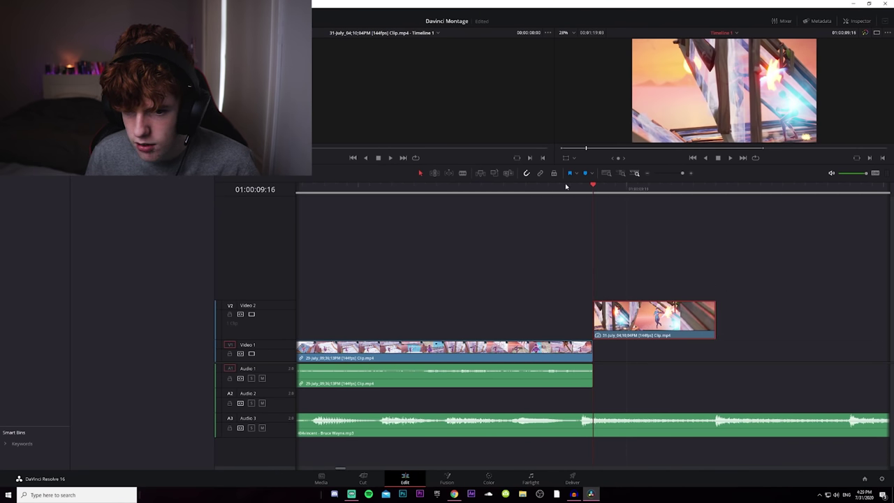
left_click(527, 195)
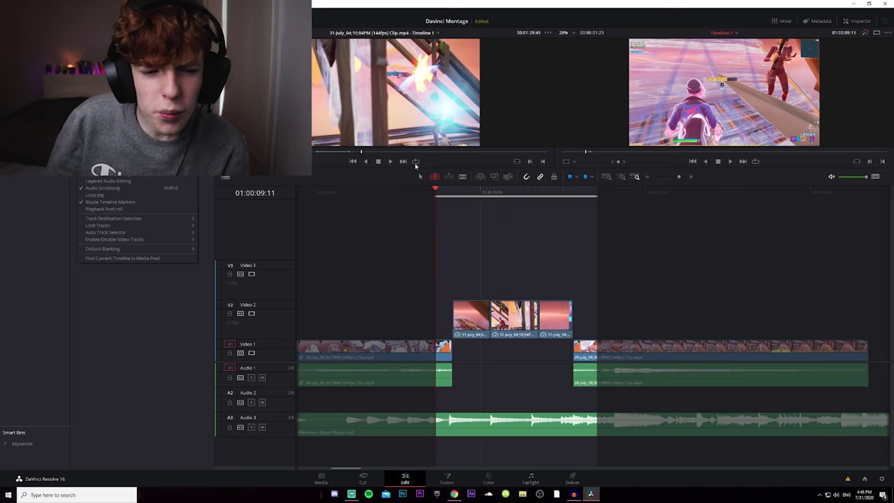
- Add cross dissolves between the Video 2 clips, skipping clips without handles, and preview them
key("space")
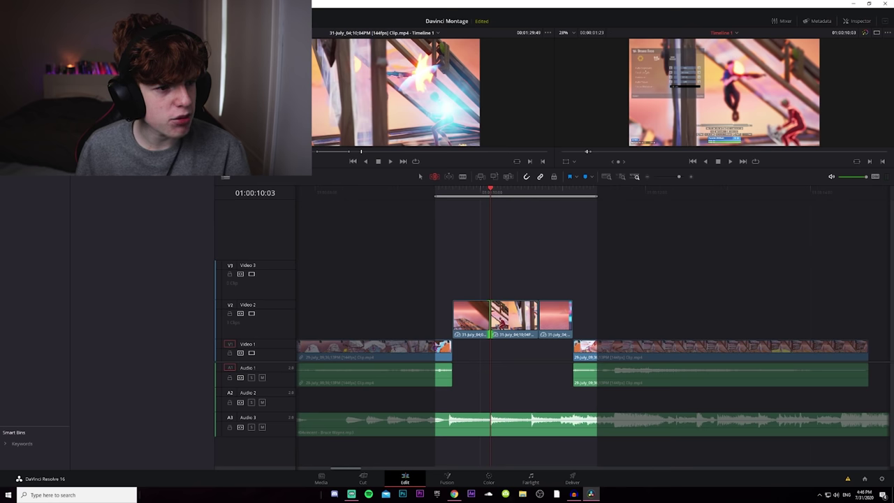
key("ctrl+t")
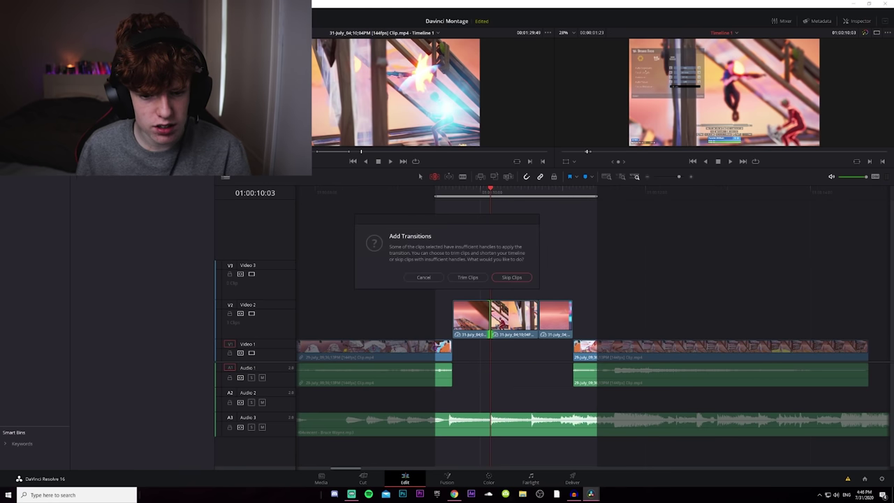
key("Return")
key("space")
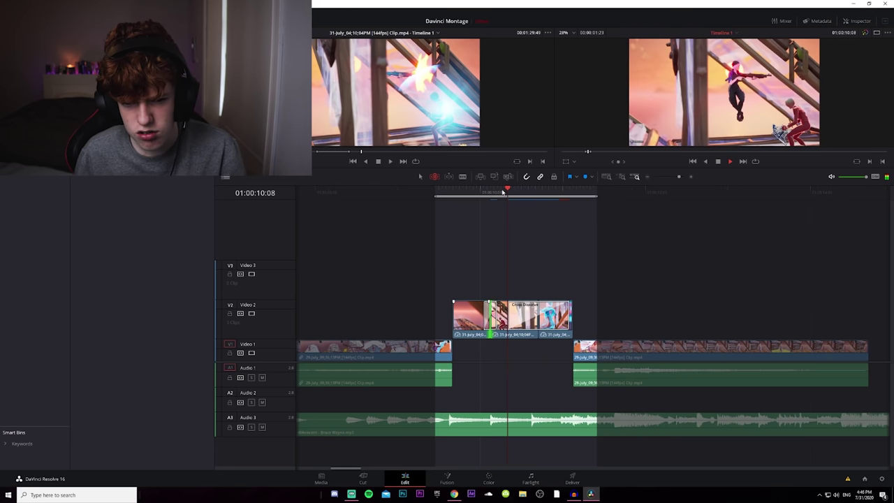
key("space")
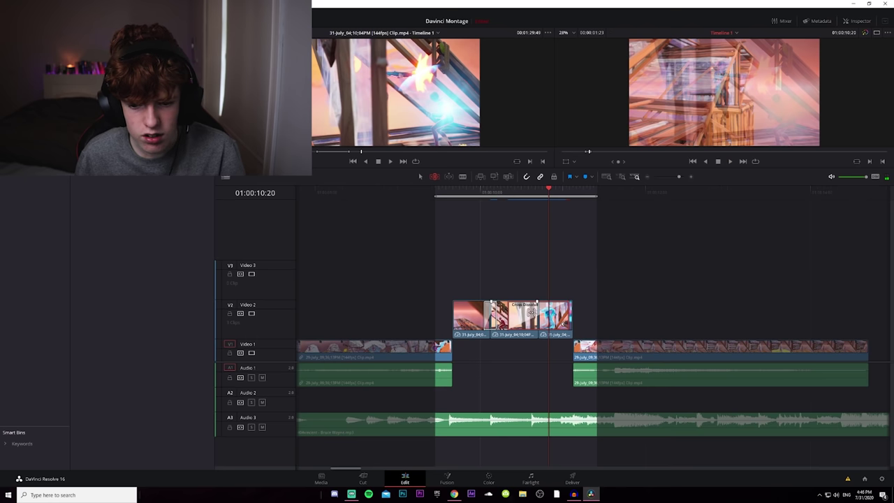
- Change options from the clip's right-click menu on the timeline
right_click(537, 312)
left_click(580, 323)
left_click(569, 285)
right_click(538, 311)
left_click(568, 232)
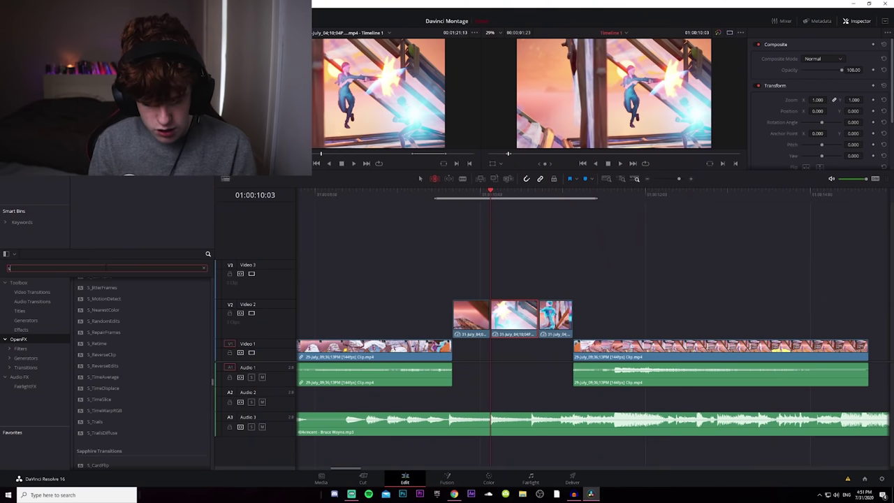
- Drag the Sapphire S_BlurMoCurves effect from OpenFX onto the July 31 clip on Video 2
left_click_drag(105, 357, 544, 328)
left_click_drag(123, 364, 449, 360)
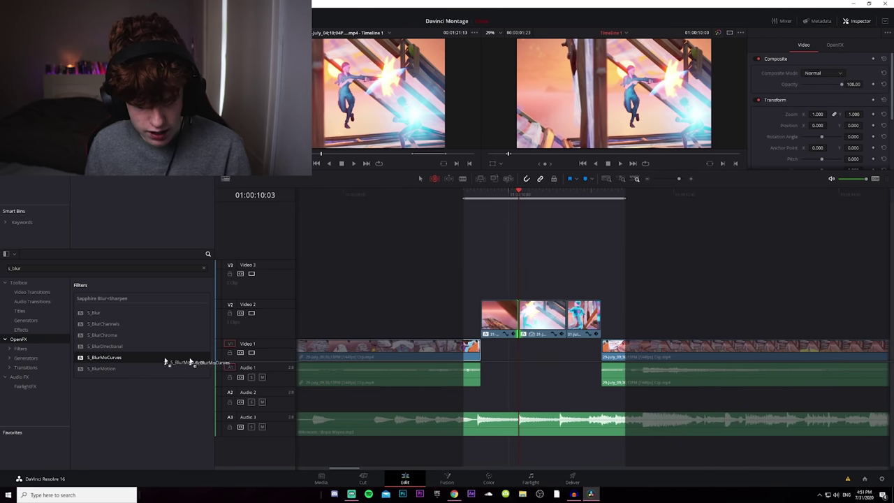
left_click_drag(165, 361, 635, 353)
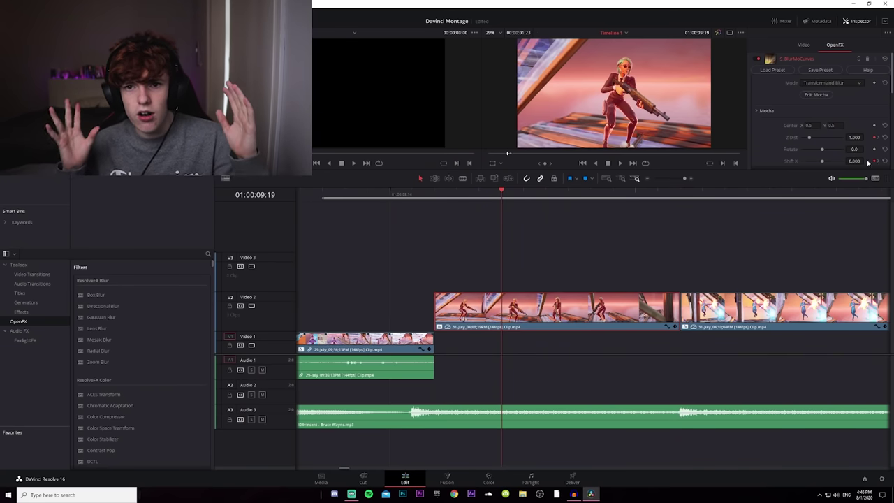
- Keyframe higher Z Dist and Shift X on the blur at the Video 2 clip's start, then preview it
key("Up")
left_click_drag(854, 137, 866, 161)
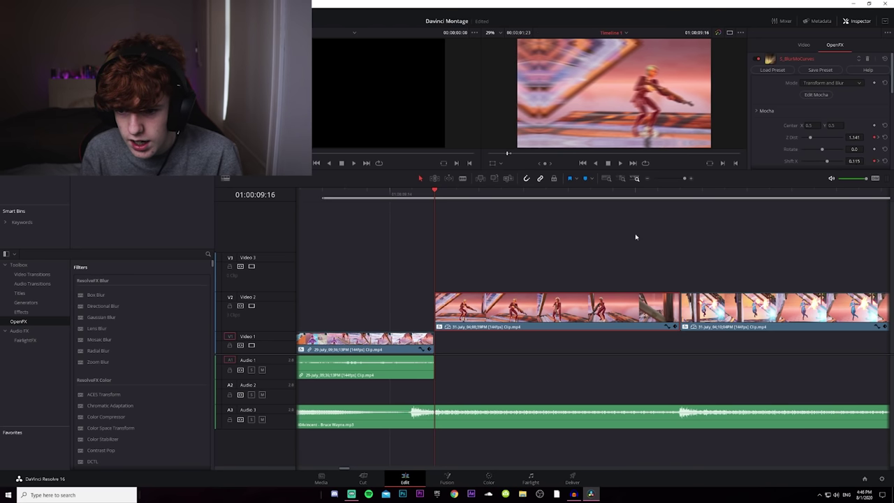
key("Left")
key("Left")
key("Left")
key("Left")
key("Left")
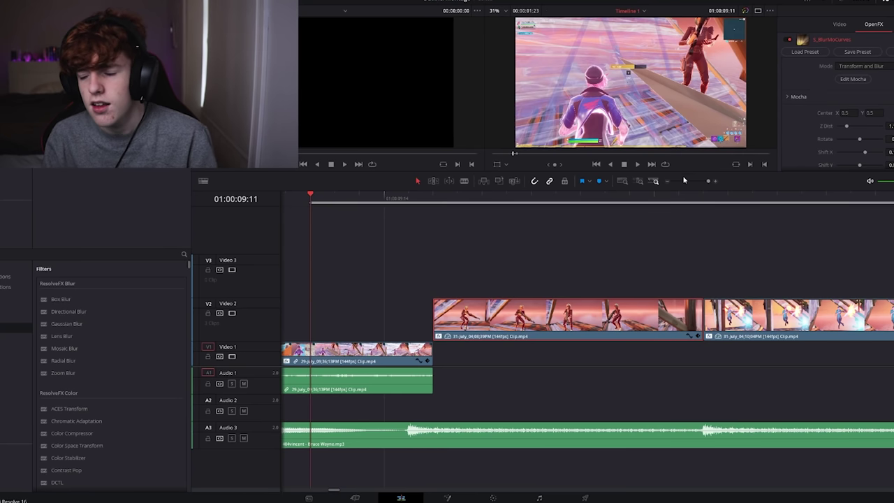
left_click(683, 189)
left_click_drag(682, 189, 674, 187)
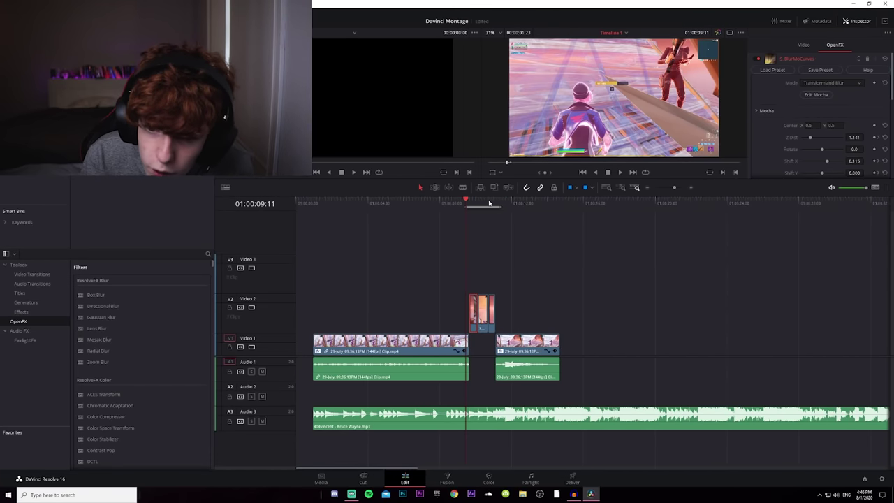
left_click(458, 201)
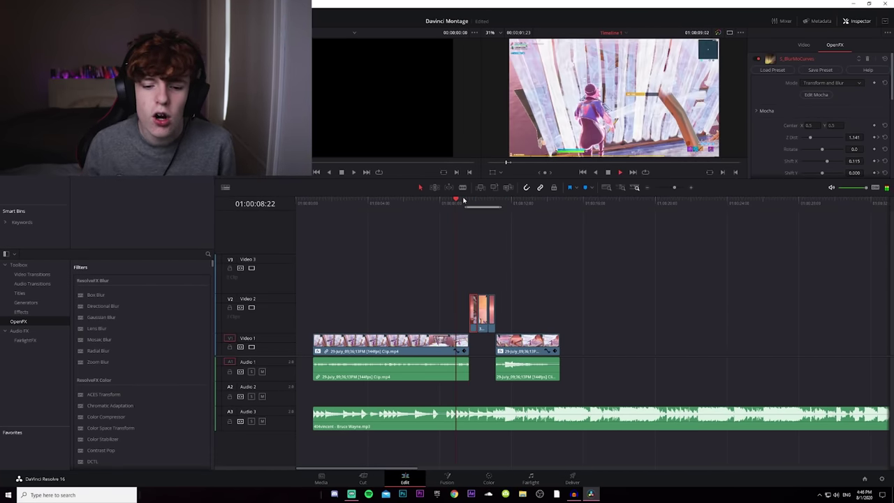
key("space")
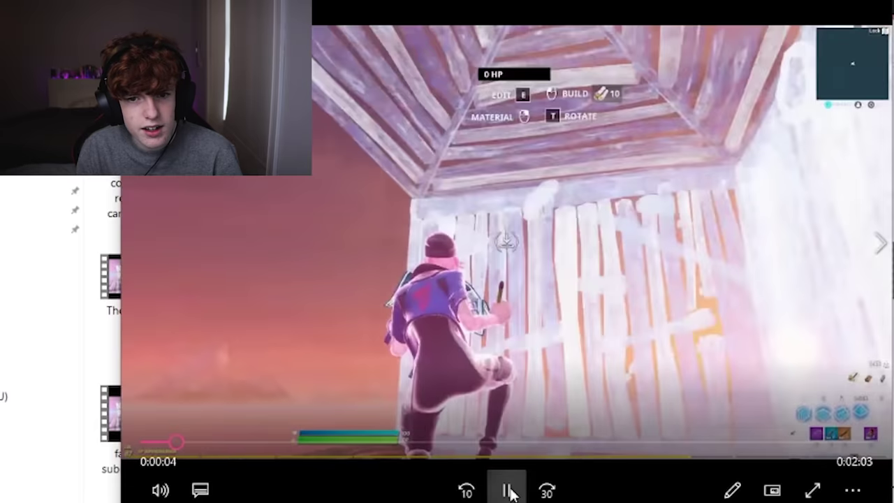
- Pause the rendered montage in Movies & TV, then resume playback
left_click(508, 492)
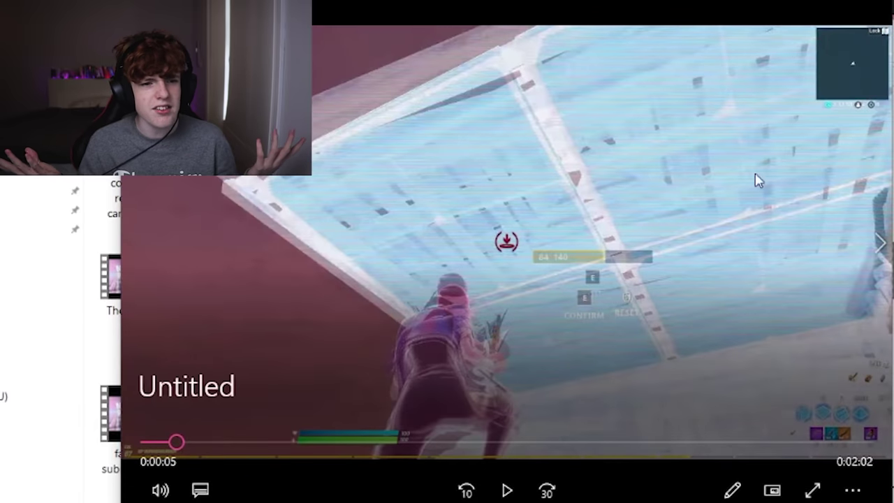
left_click(508, 490)
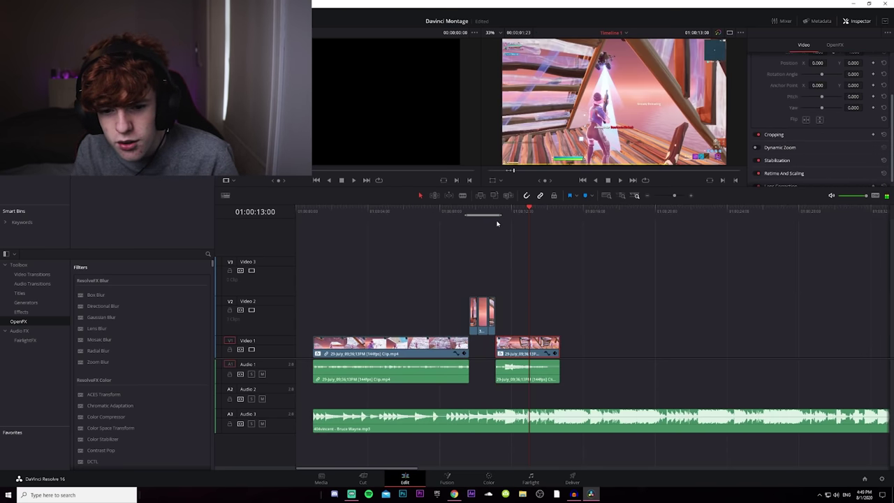
- Search 'brig', apply S_HueSatBright to the clip and raise Brightness to about 1.19
left_click(500, 222)
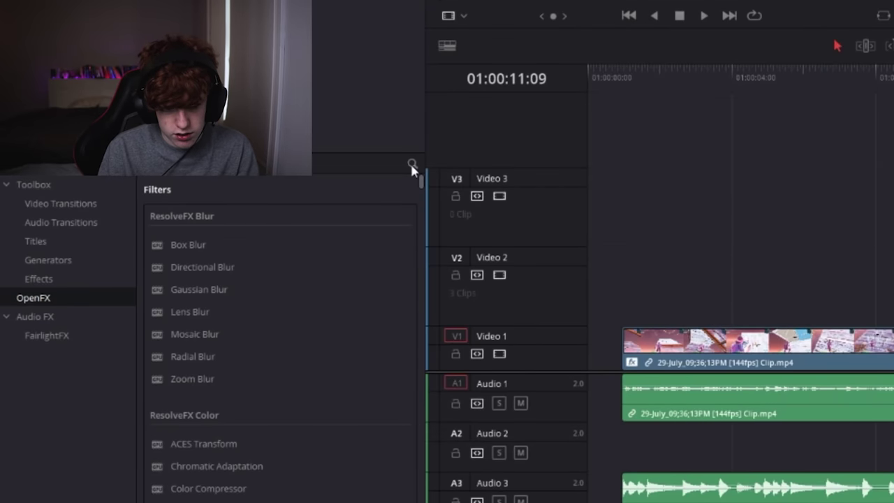
left_click(208, 253)
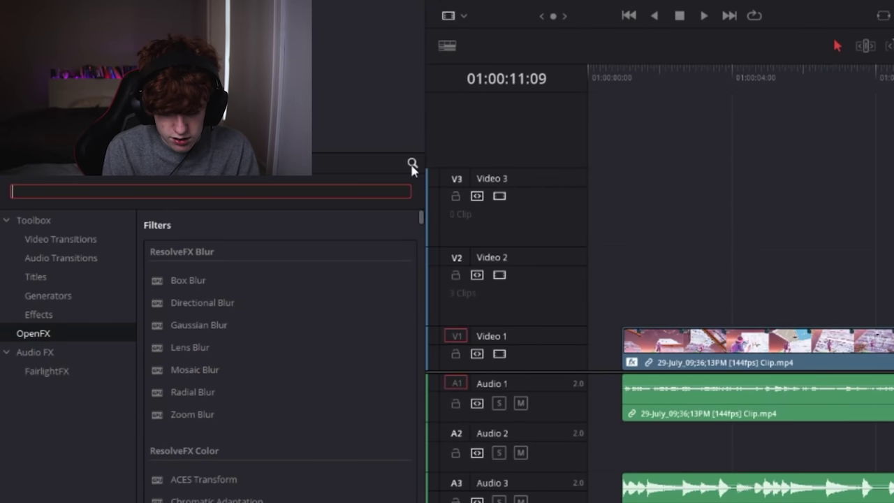
type("bright")
left_click_drag(308, 297, 699, 347)
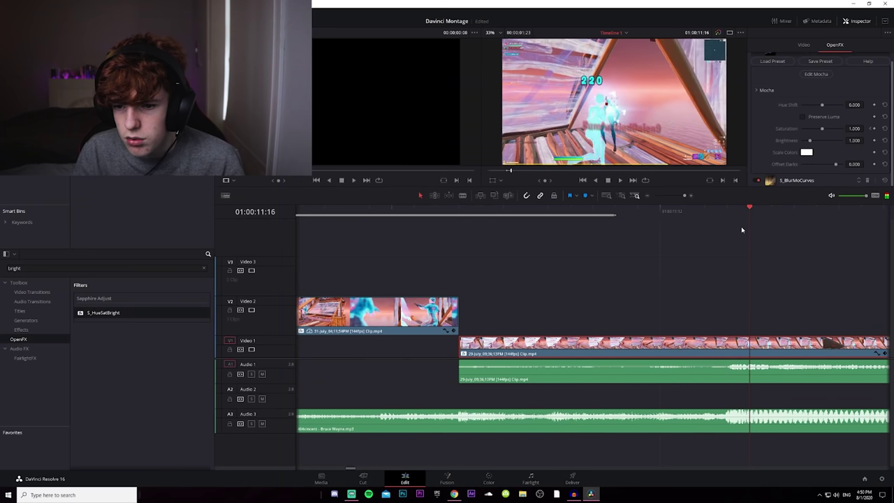
left_click_drag(854, 140, 866, 140)
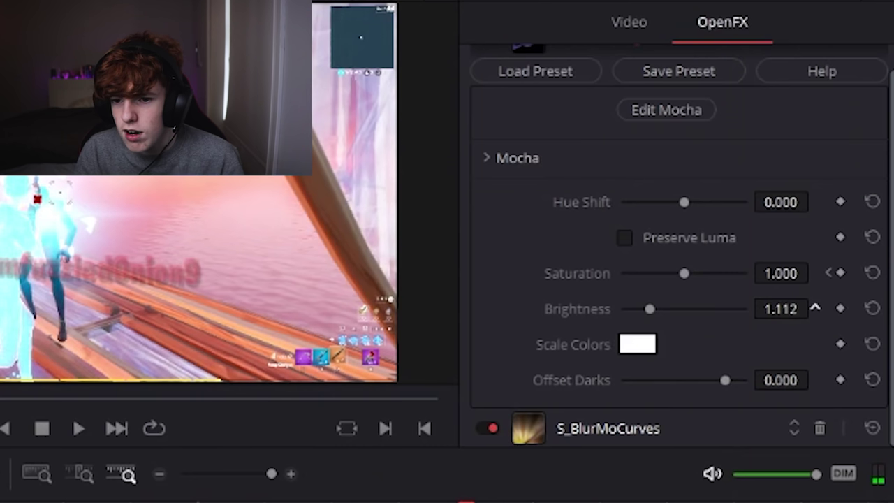
left_click_drag(815, 308, 816, 308)
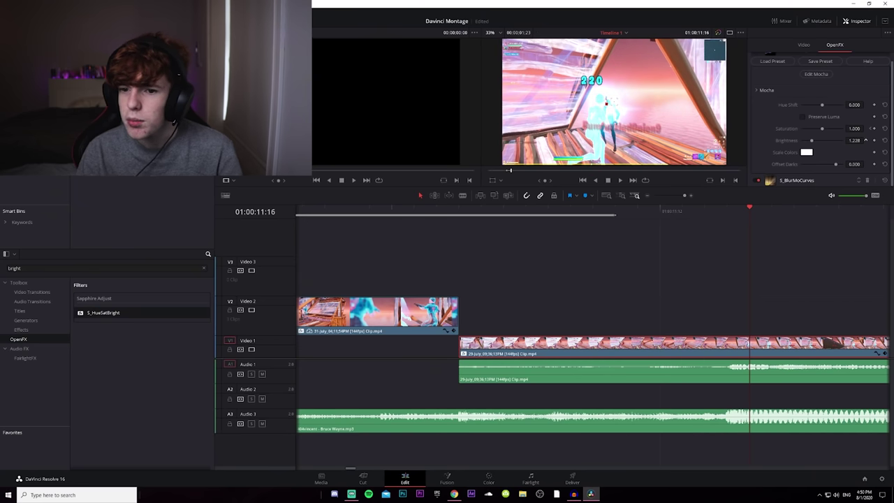
- Play back the brightened section to preview it, then clear the effects search
left_click(510, 211)
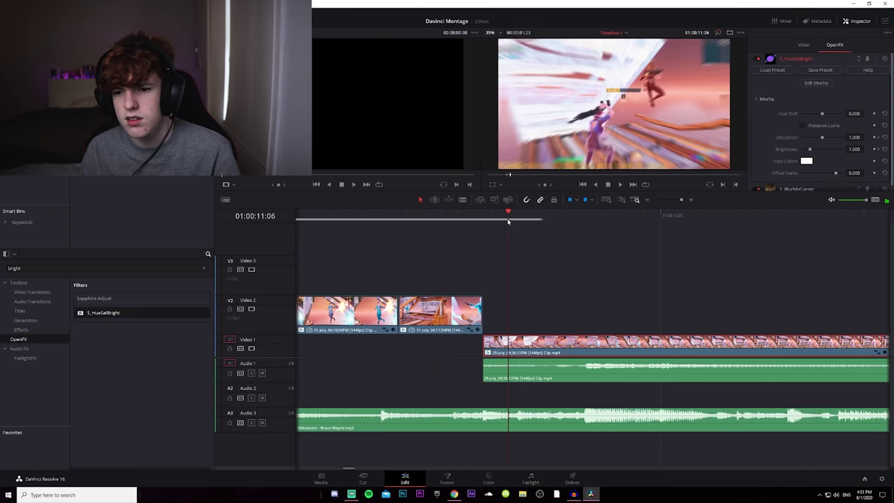
key("space")
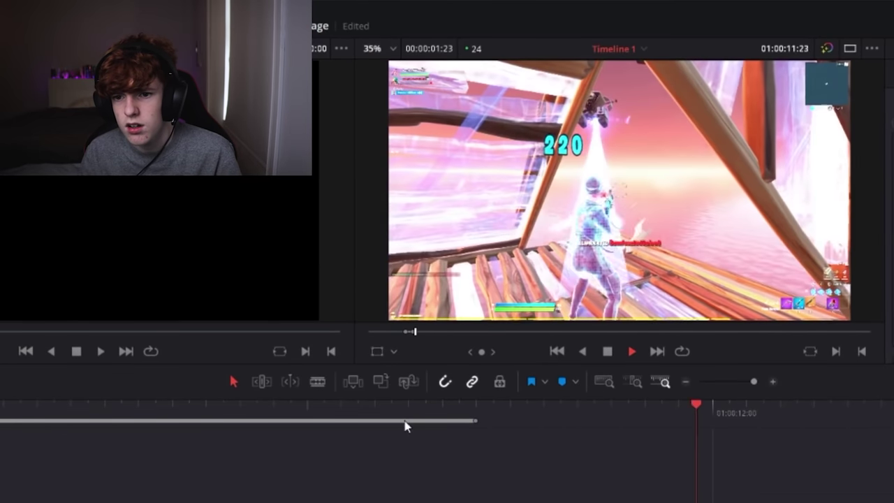
key("space")
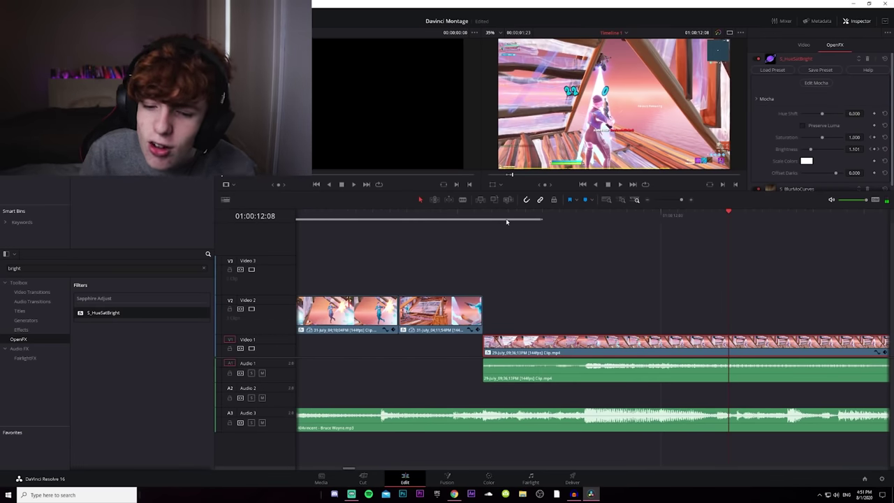
left_click(526, 219)
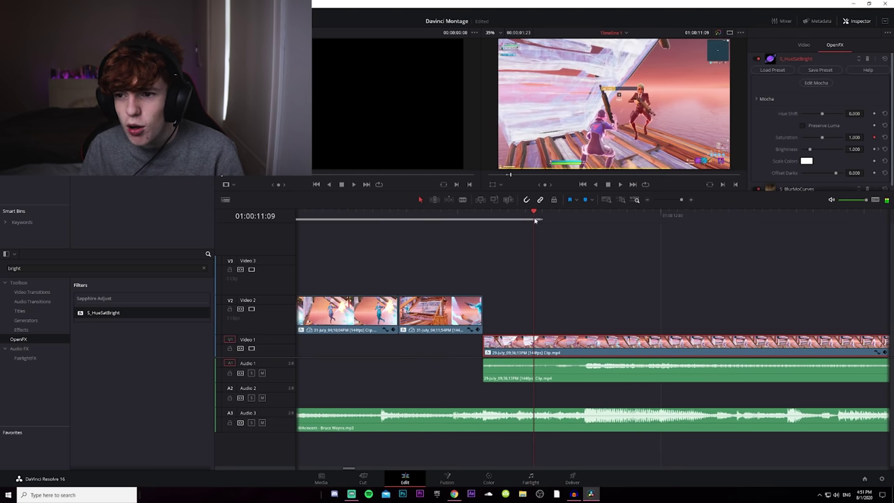
left_click(92, 268)
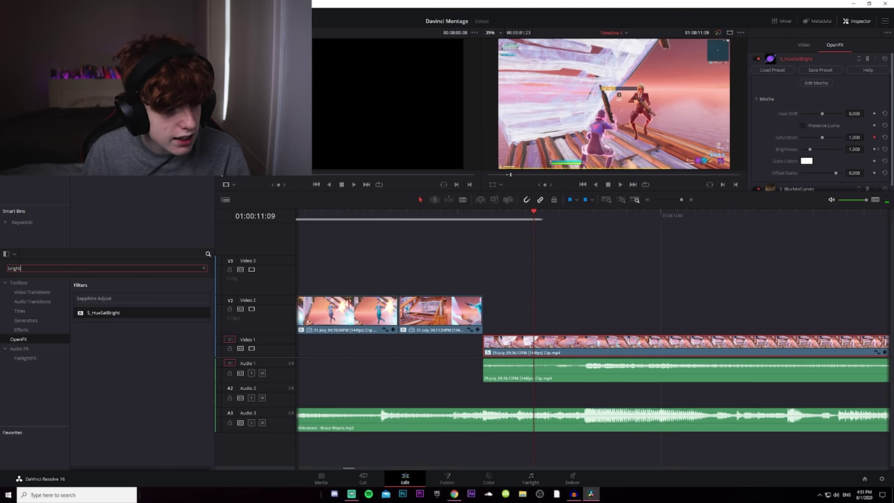
key("BackSpace")
- Keyframe Transform Zoom at 1.520, set 1.000 at a later frame, and play back the zoom
left_click(804, 45)
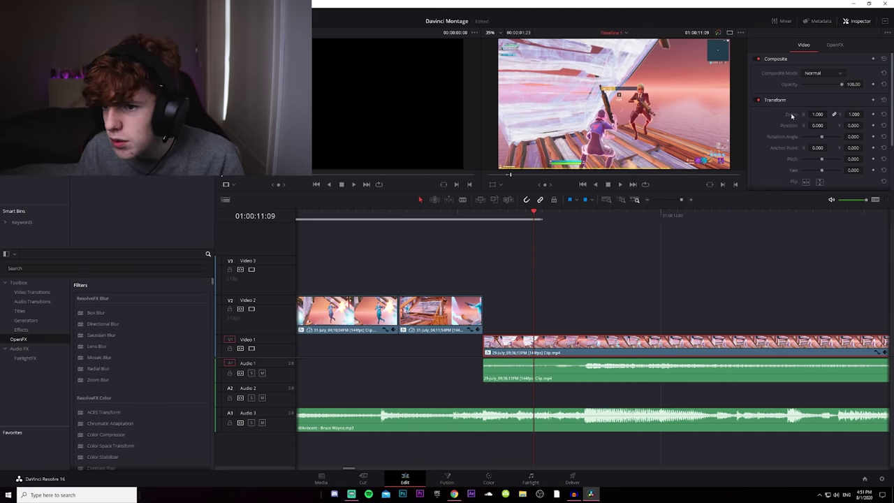
scroll(789, 126, "down", 2)
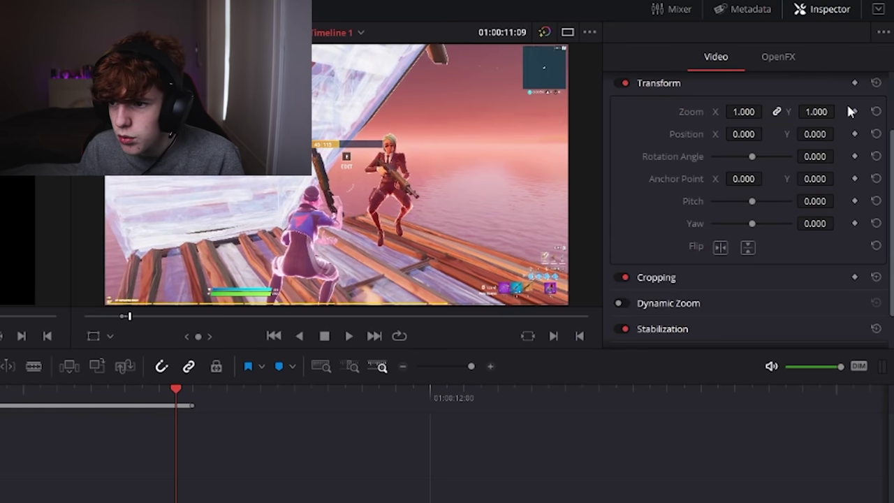
left_click_drag(743, 111, 766, 111)
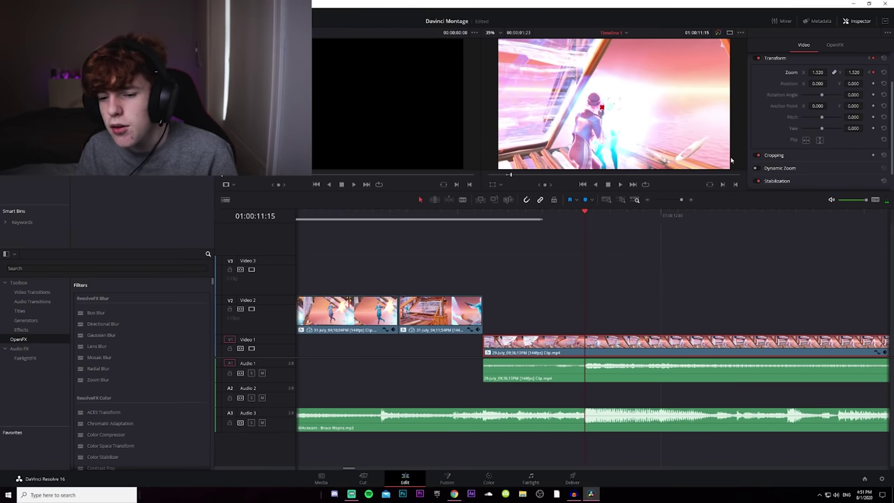
key("space")
left_click(818, 71)
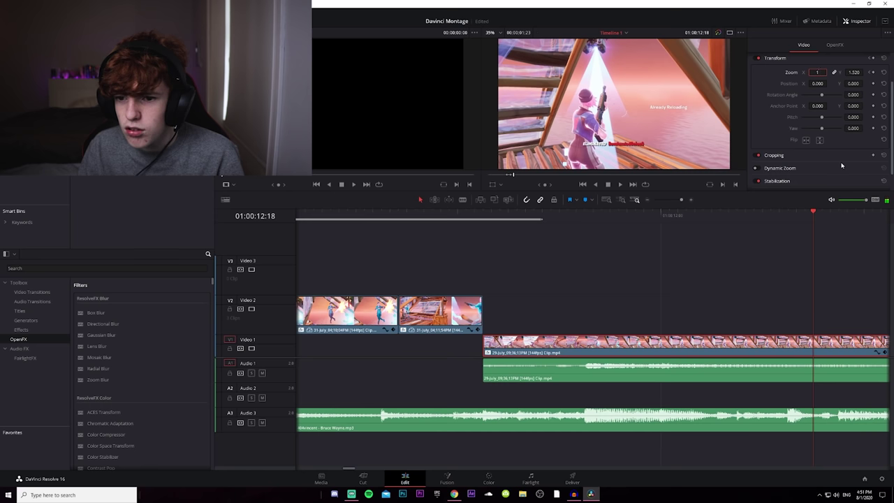
key("Return")
left_click_drag(515, 218, 509, 223)
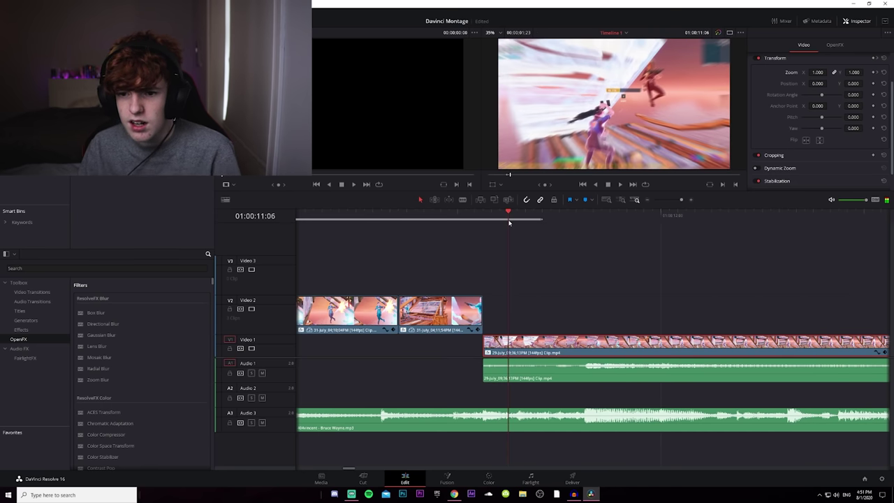
key("space")
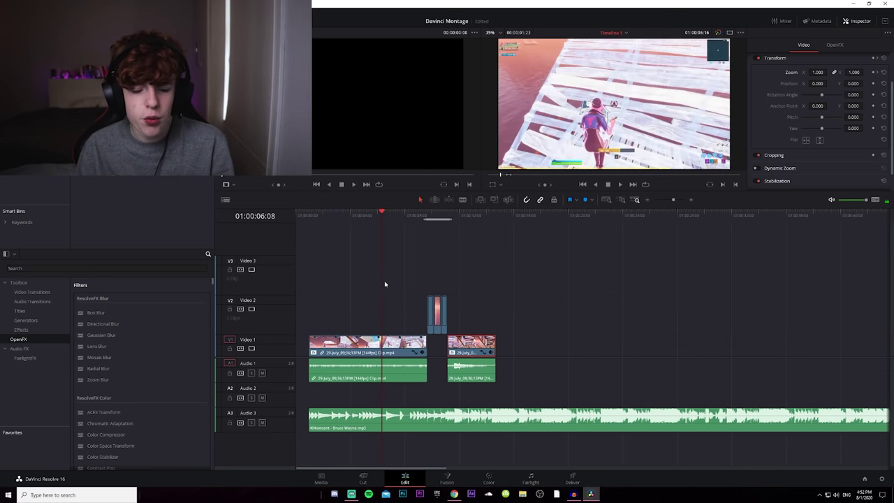
- Jump to the start of the marked range and search the effects for 'crop'
left_click(432, 220)
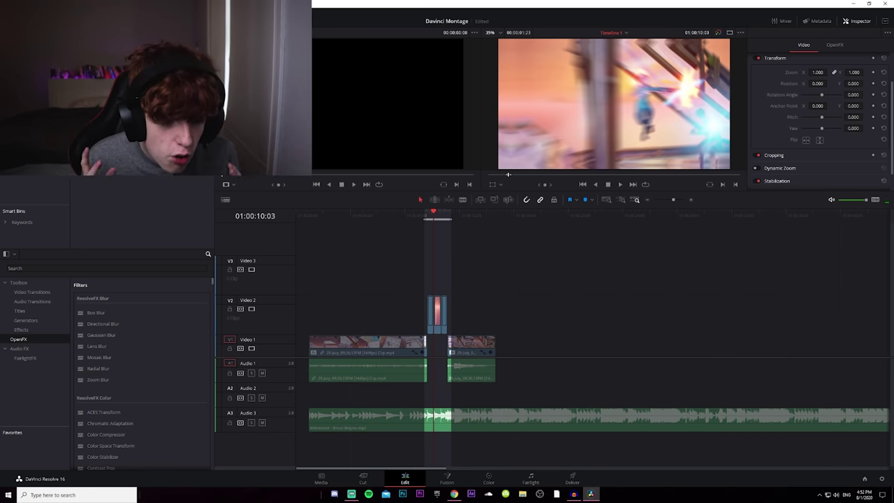
left_click(83, 269)
type("crop")
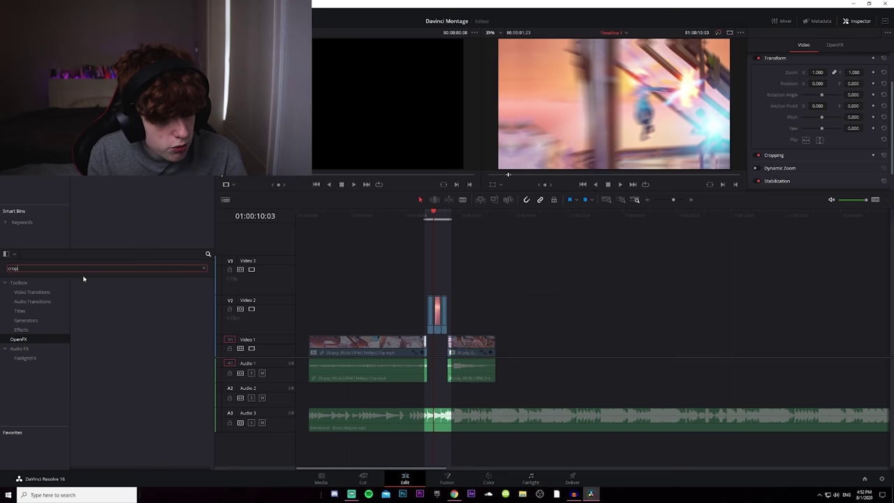
left_click(41, 283)
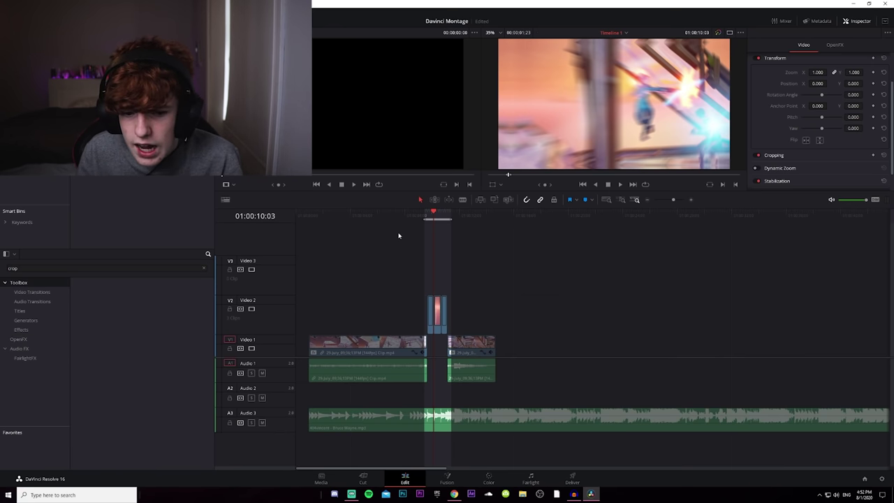
- Crop the short V2 clip's top and bottom to 103.300, then move to the next clip
left_click_drag(430, 218, 434, 218)
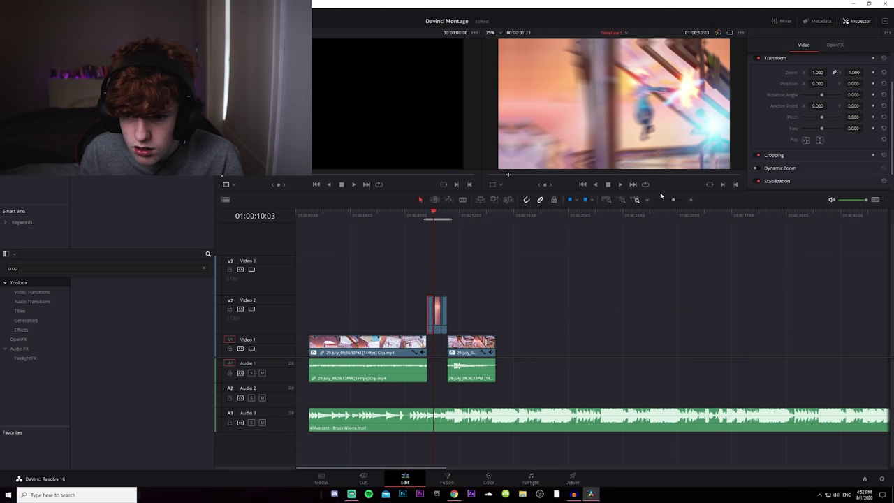
left_click_drag(674, 200, 679, 200)
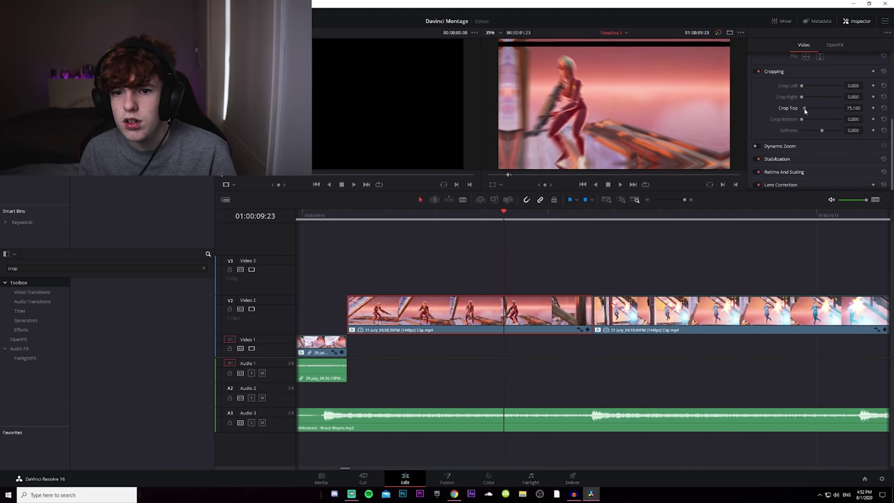
left_click_drag(803, 108, 805, 121)
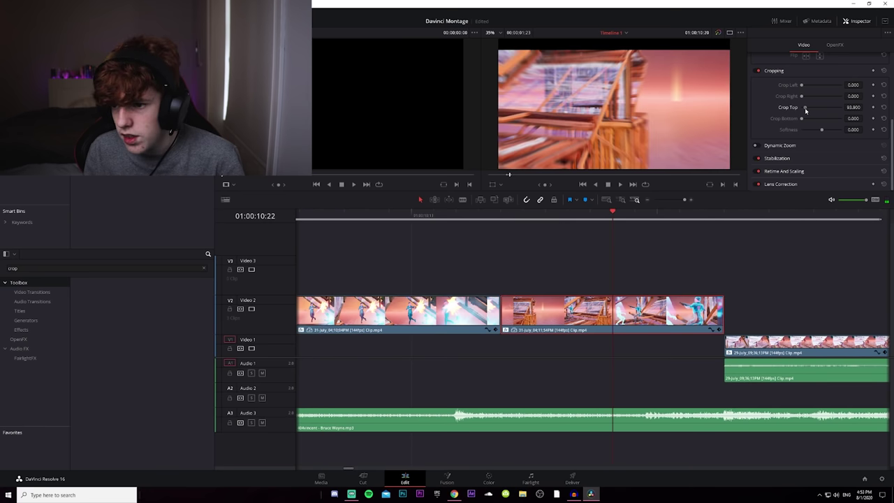
left_click_drag(806, 110, 805, 119)
key("Down")
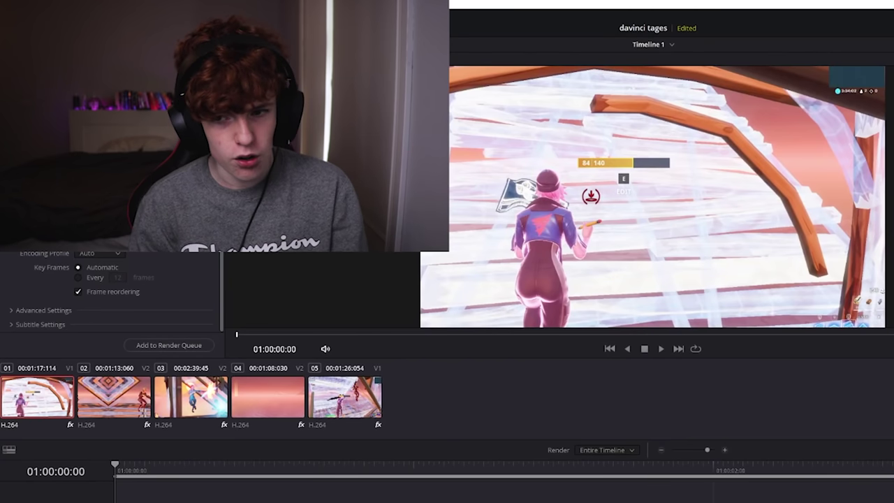
- Type the render file name 'davinci montage in' in the save dialog
type("dav")
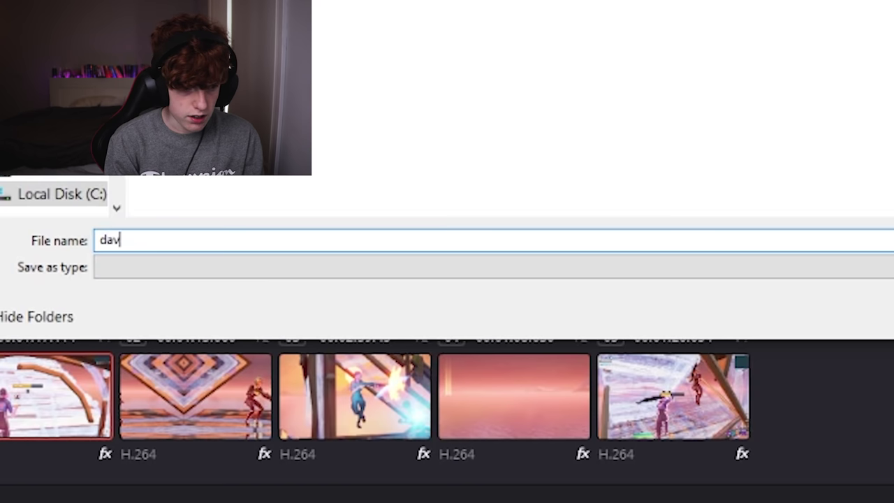
type("inci montage")
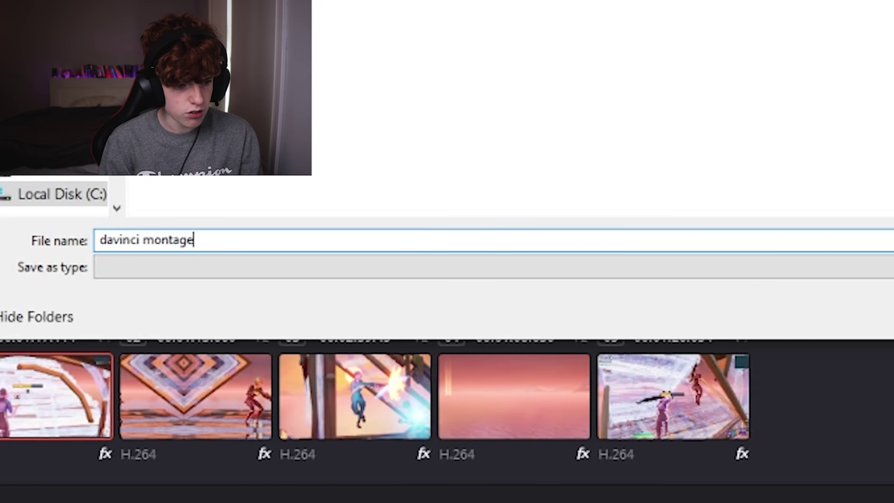
type(" in")
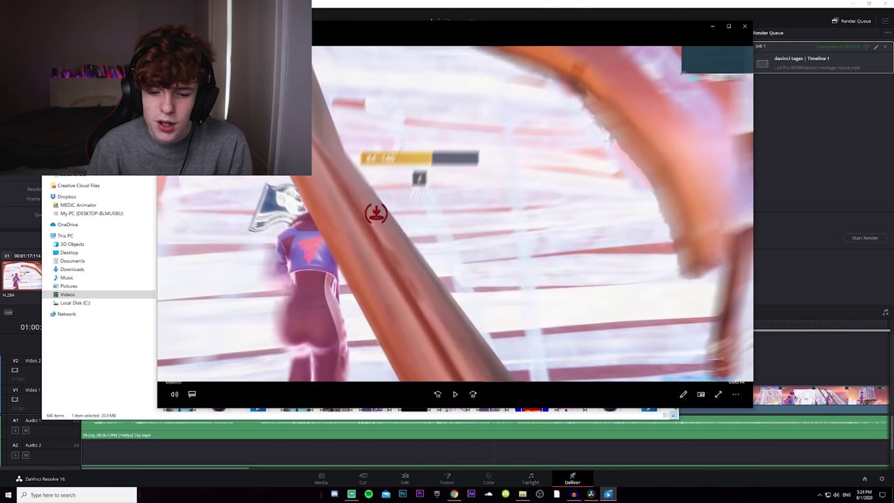
- Play the rendered video, scrubbing to the seven-second mark and several later gameplay scenes
left_click(455, 395)
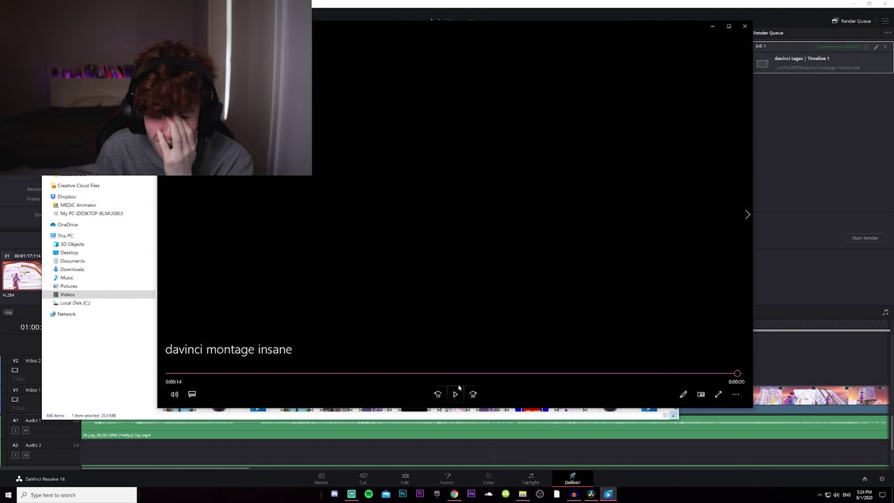
left_click_drag(458, 375, 470, 376)
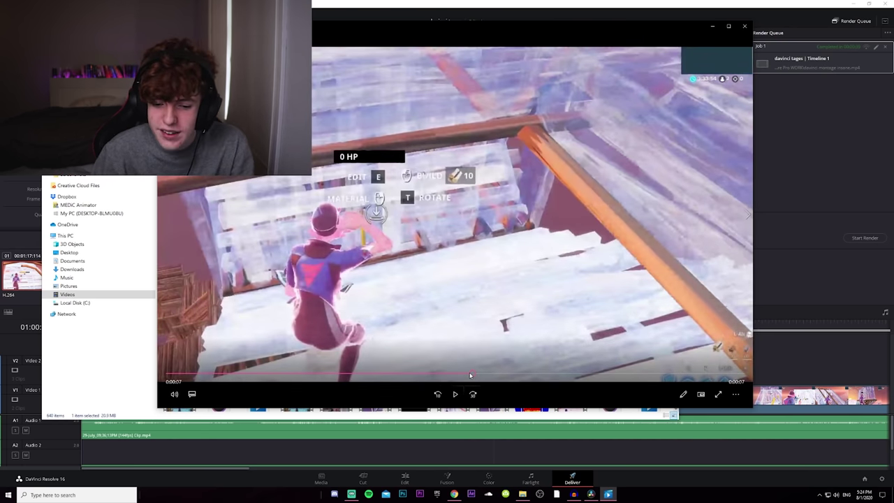
key("space")
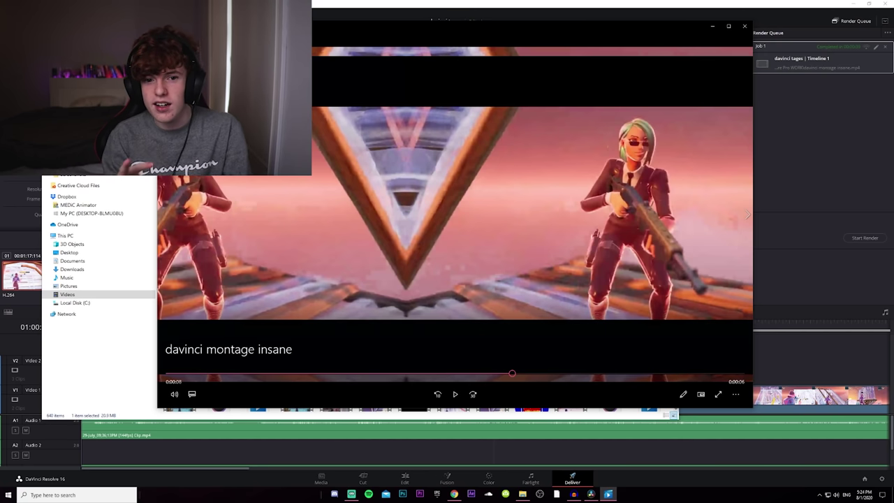
left_click(527, 377)
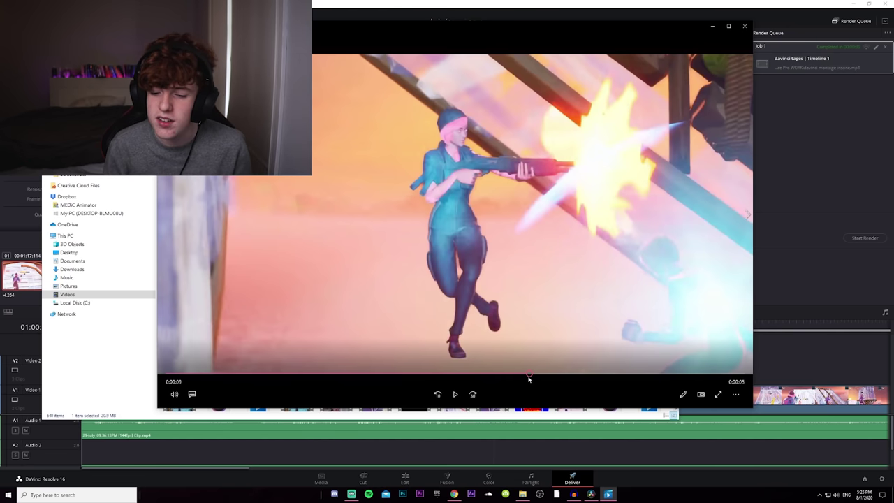
left_click(547, 380)
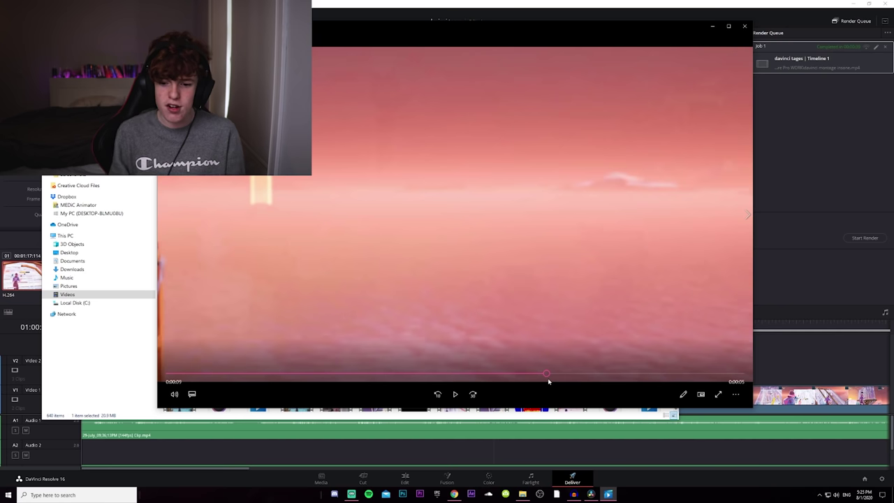
left_click_drag(550, 381, 581, 380)
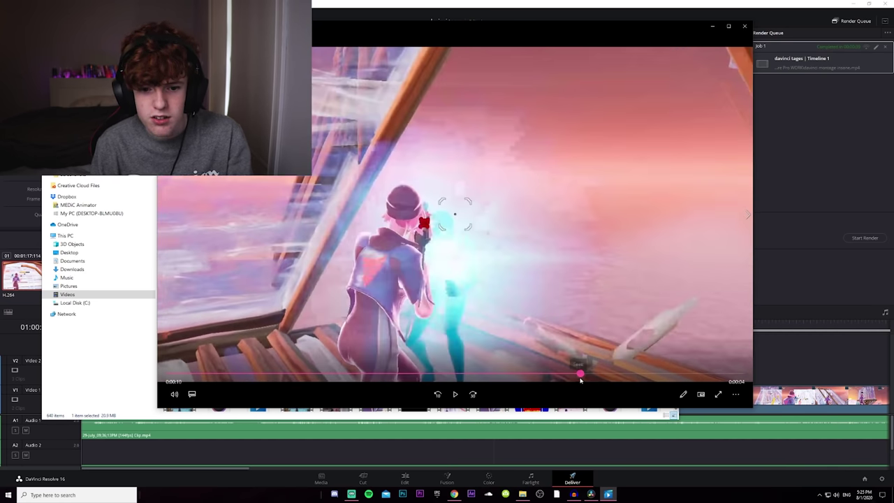